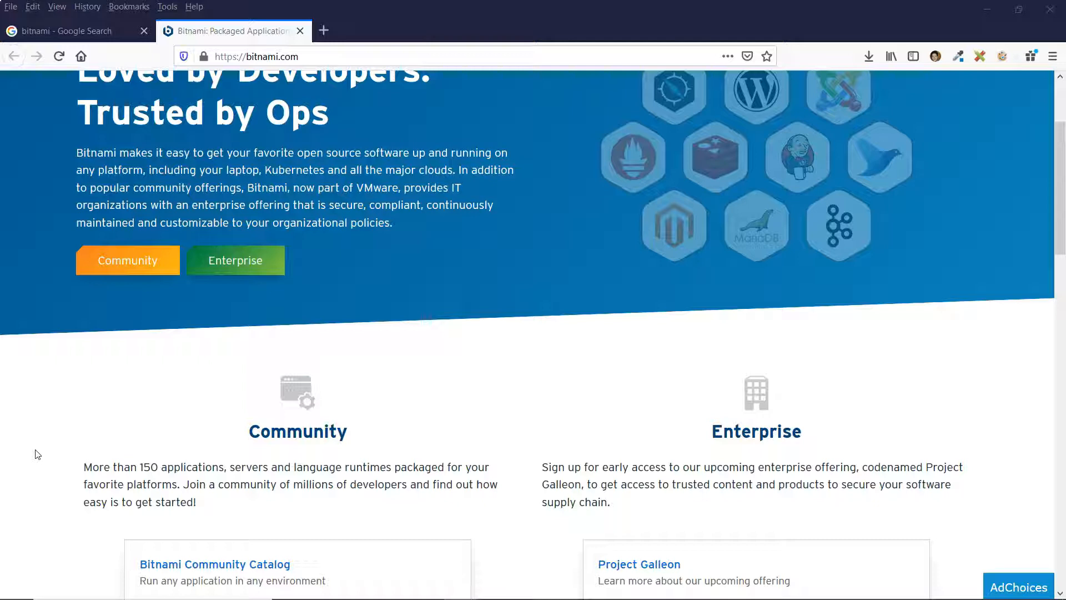
Step: Search the Bitnami application catalog for wordpress and open the page of the standard WordPress package
left_click(68, 218)
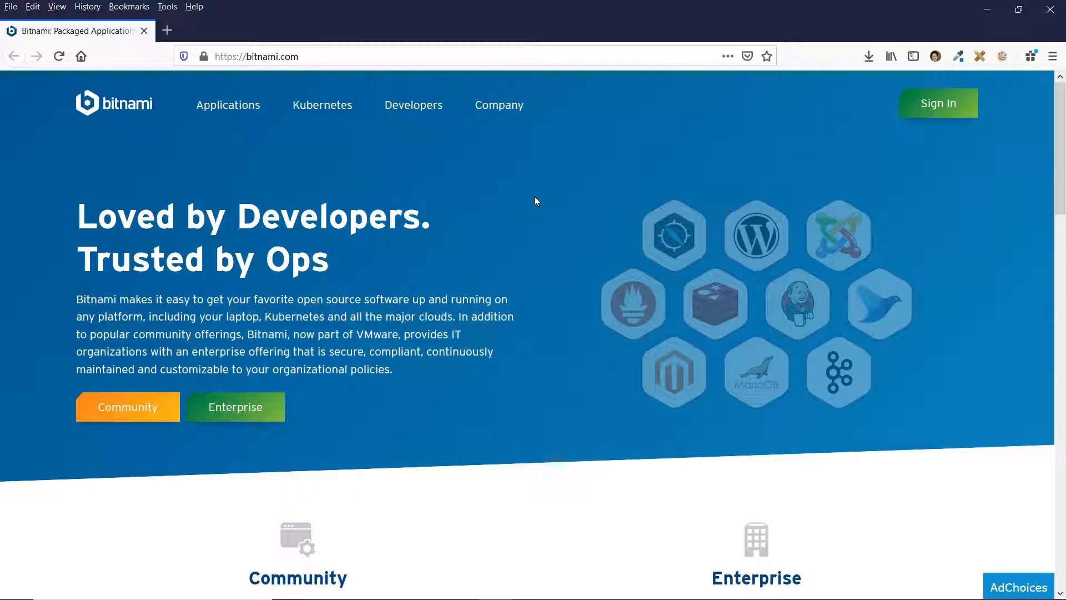
left_click(496, 199)
left_click(232, 110)
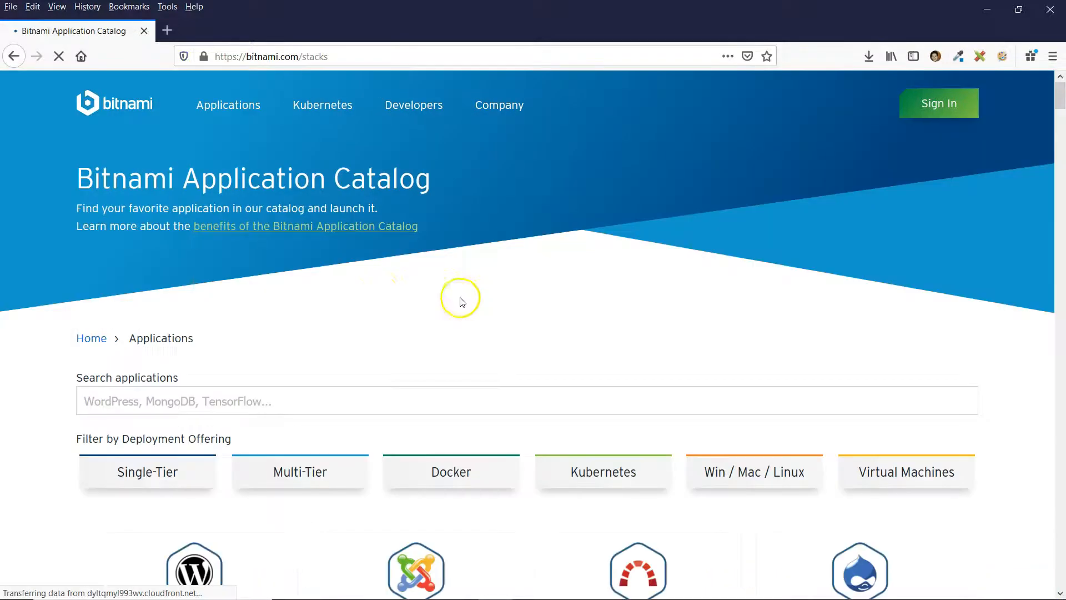
scroll(258, 259, "down", 3)
left_click(253, 244)
type("w")
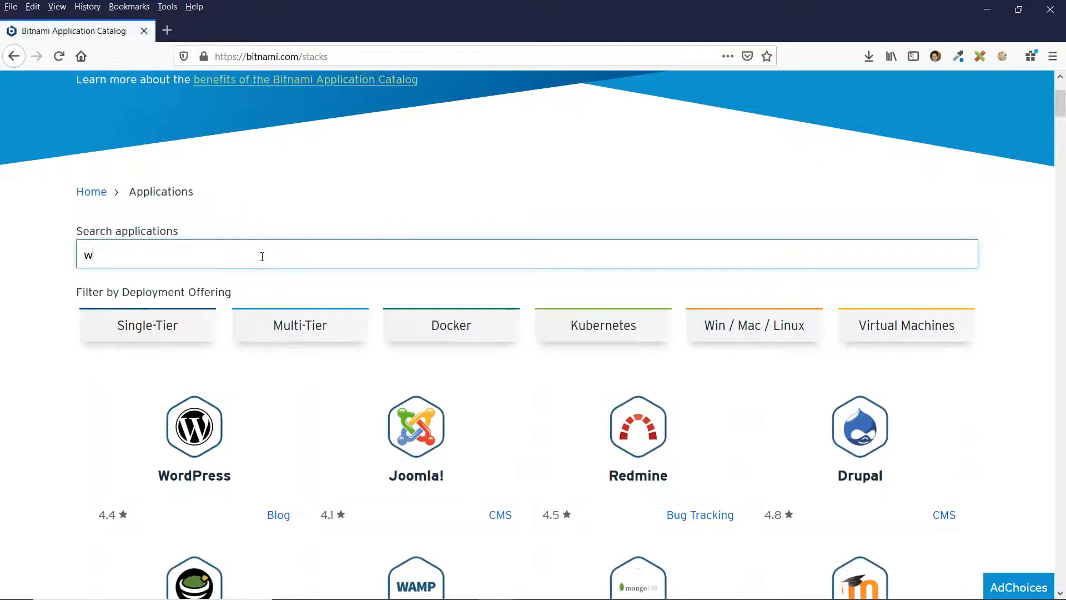
type("ordpress")
scroll(222, 257, "down", 3)
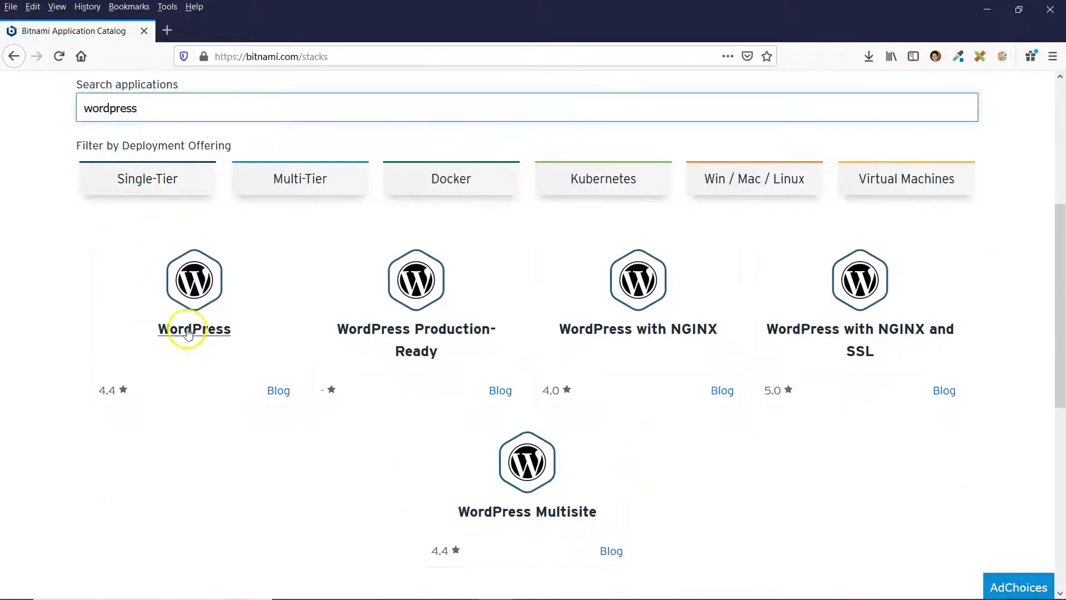
left_click(212, 336)
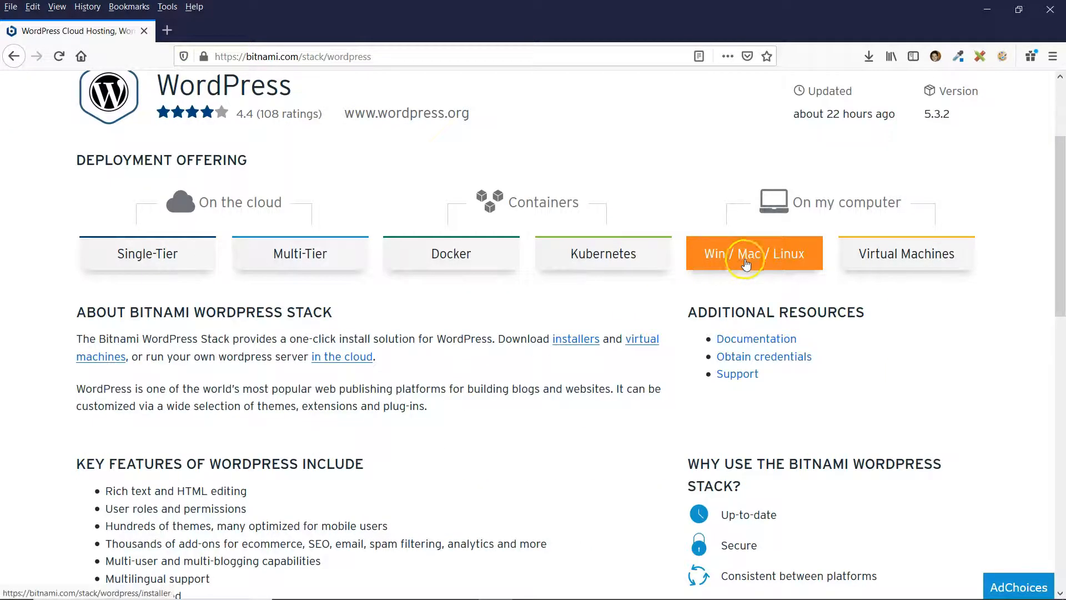
Step: Download the Windows 64-bit installer of the Bitnami WordPress Stack without signing in and save the file
left_click(754, 254)
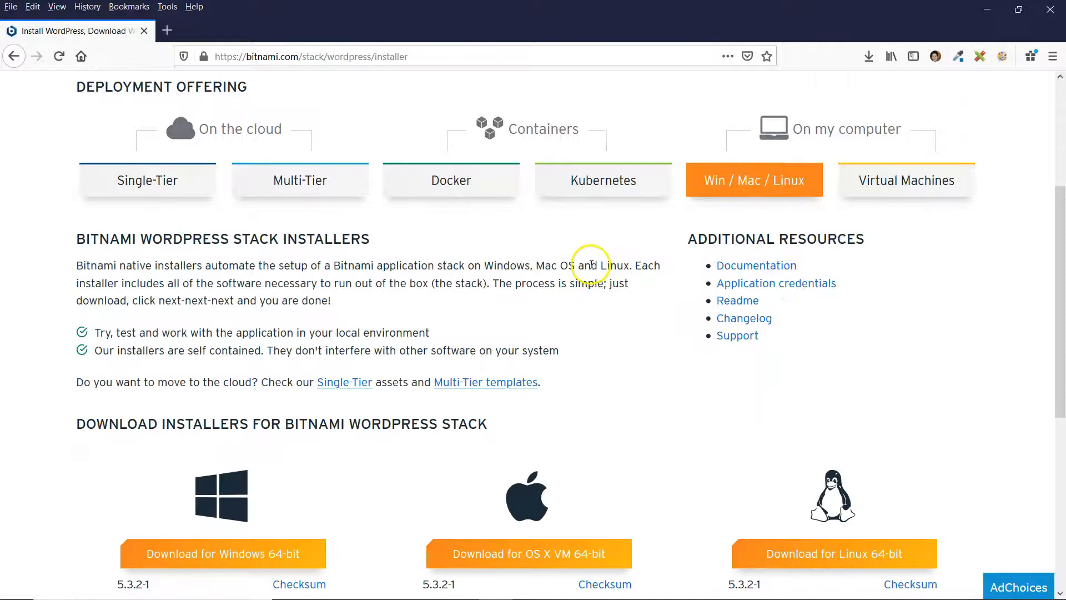
scroll(328, 224, "down", 1)
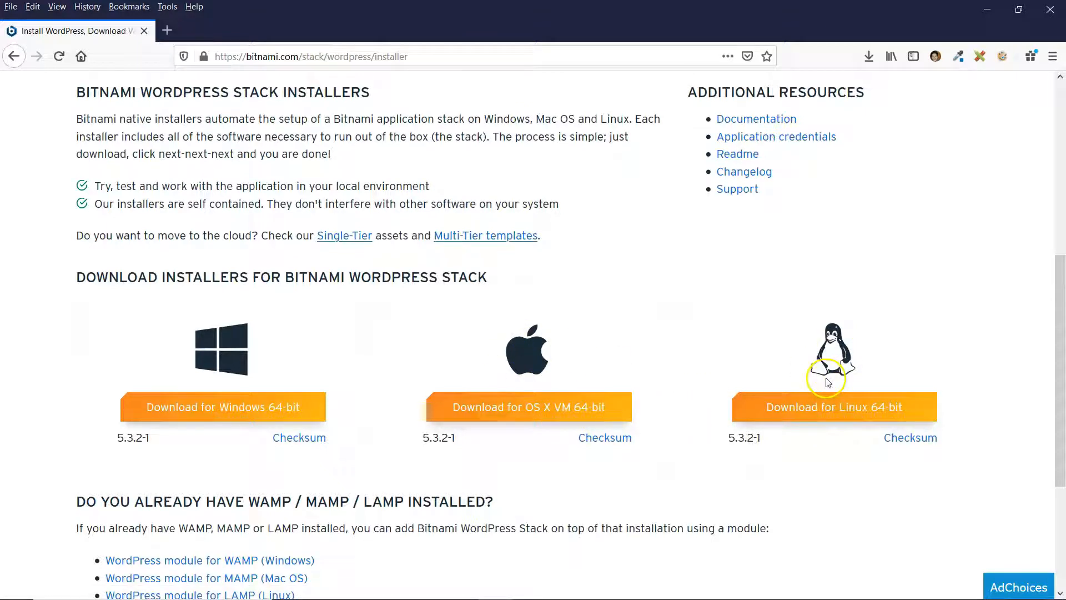
left_click(221, 411)
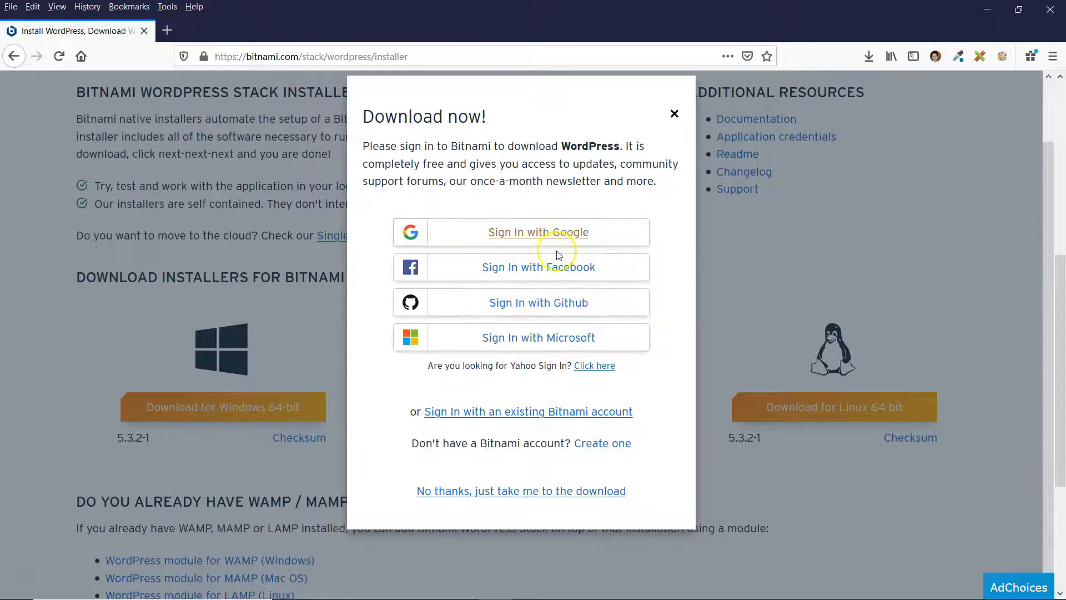
left_click(523, 498)
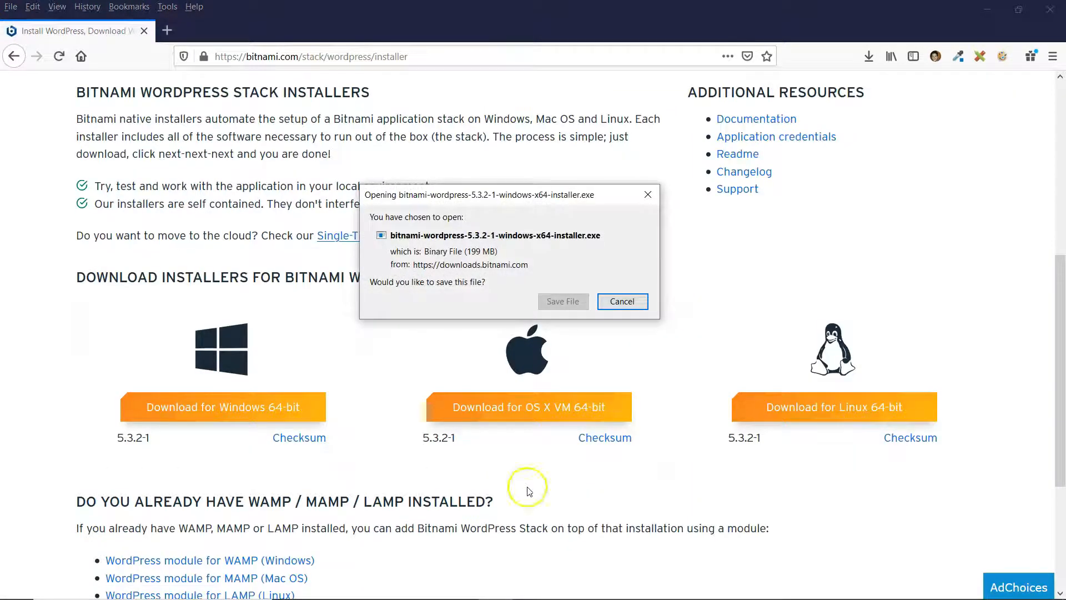
left_click(566, 303)
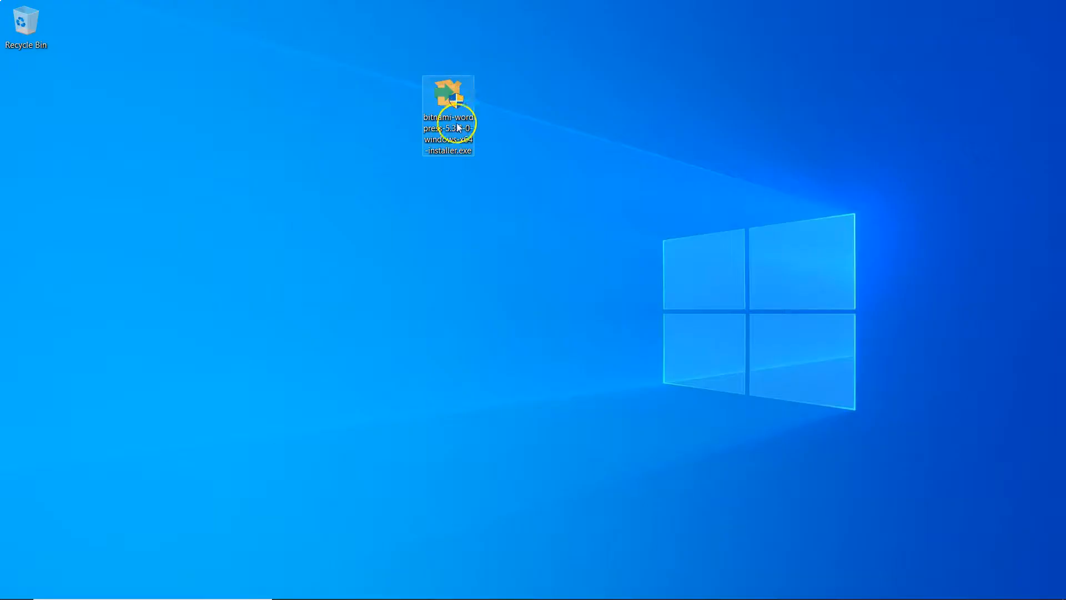
Step: Launch the Bitnami WordPress installer from the desktop in English and continue the installation despite the running antivirus
double_click(458, 127)
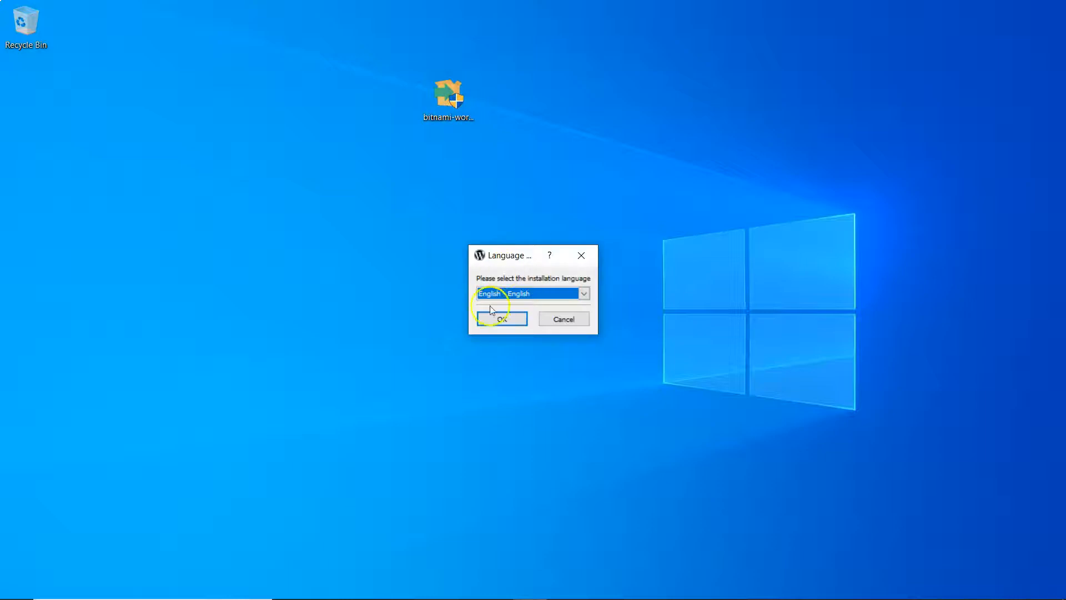
left_click(506, 294)
left_click(516, 303)
left_click(504, 317)
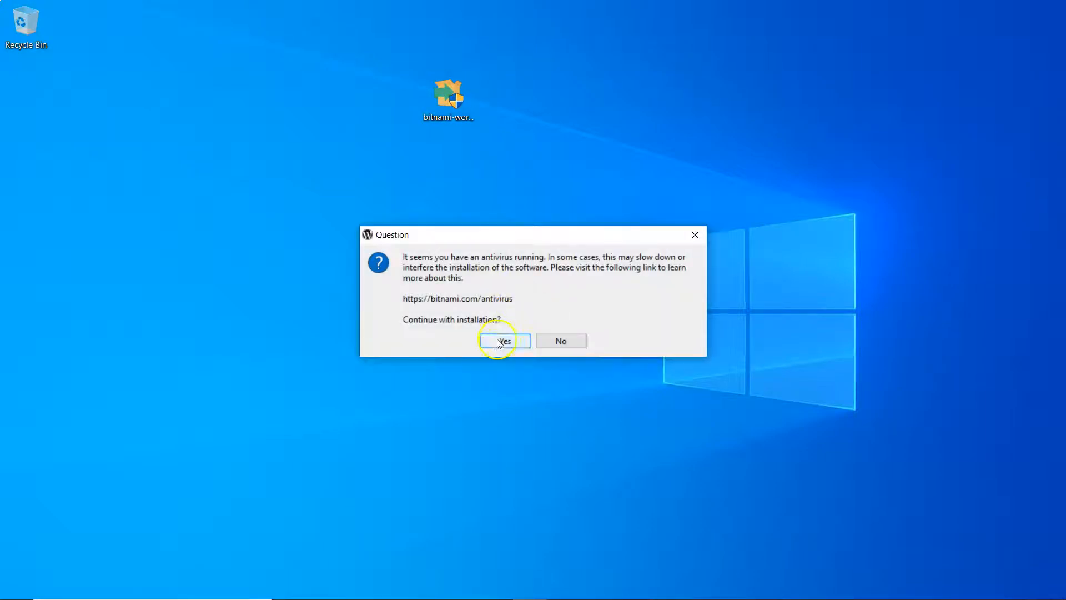
left_click(506, 341)
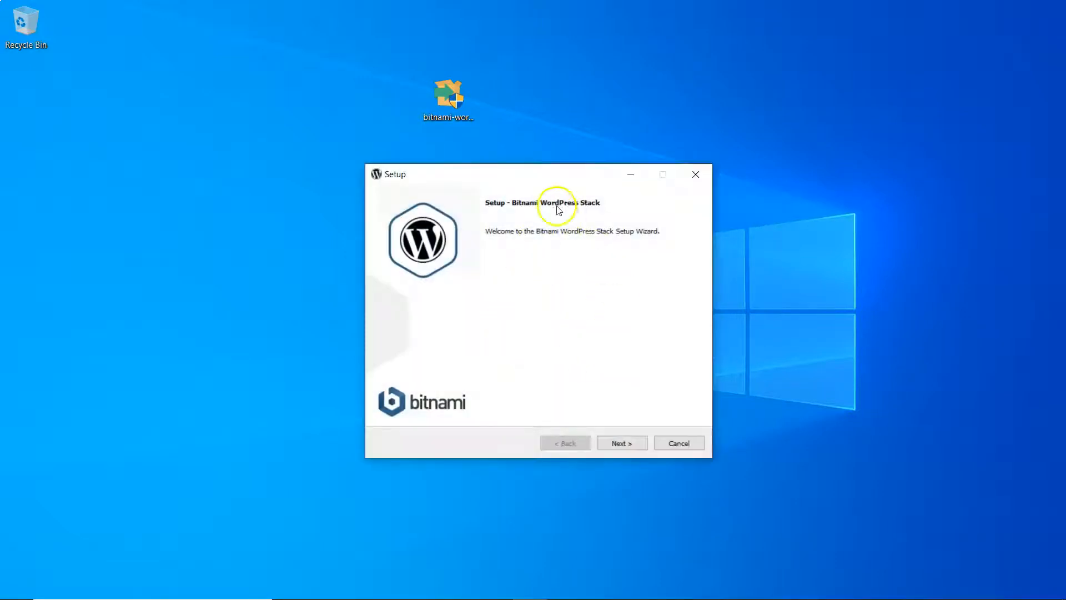
Step: Keep the WordPress and PhpMyAdmin components and set the installation folder to C:\Bitnami\wordpress
left_click(620, 440)
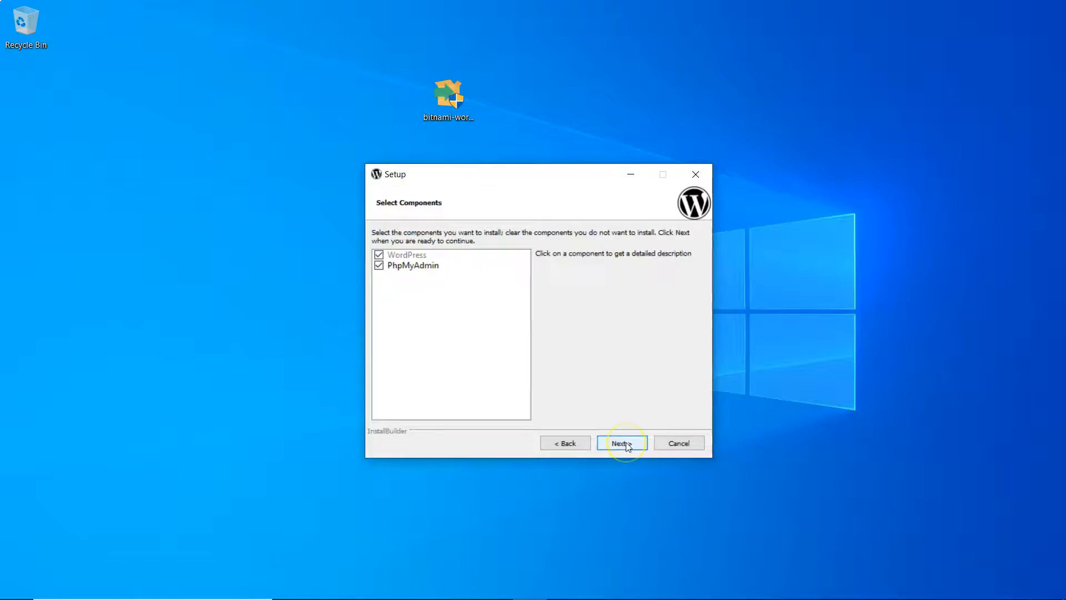
left_click(631, 443)
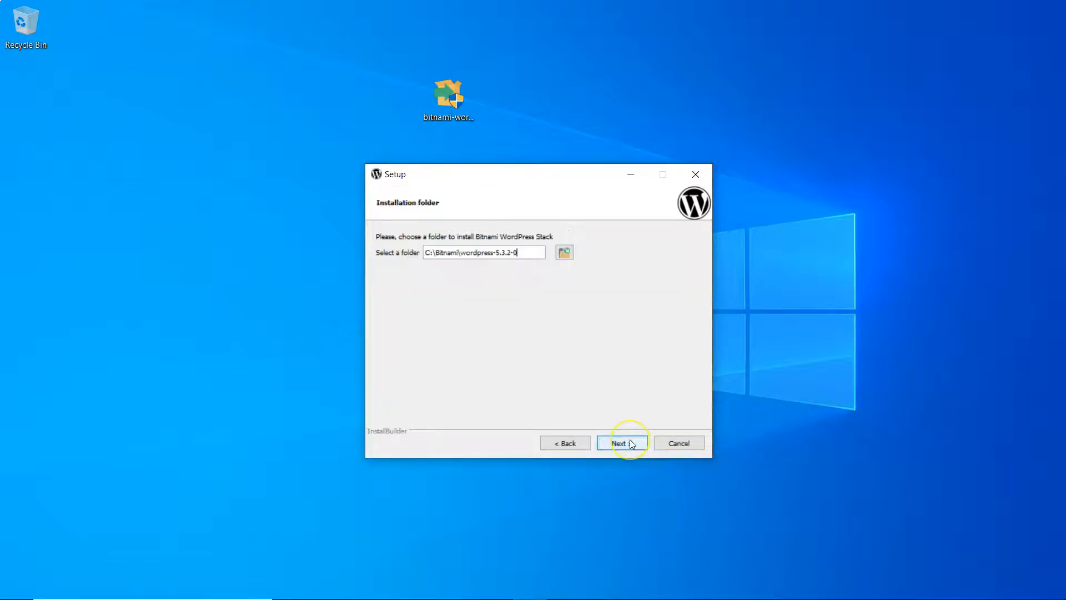
key("BackSpace")
key("BackSpace")
key("BackSpace")
key("BackSpace")
key("BackSpace")
key("BackSpace")
key("BackSpace")
key("BackSpace")
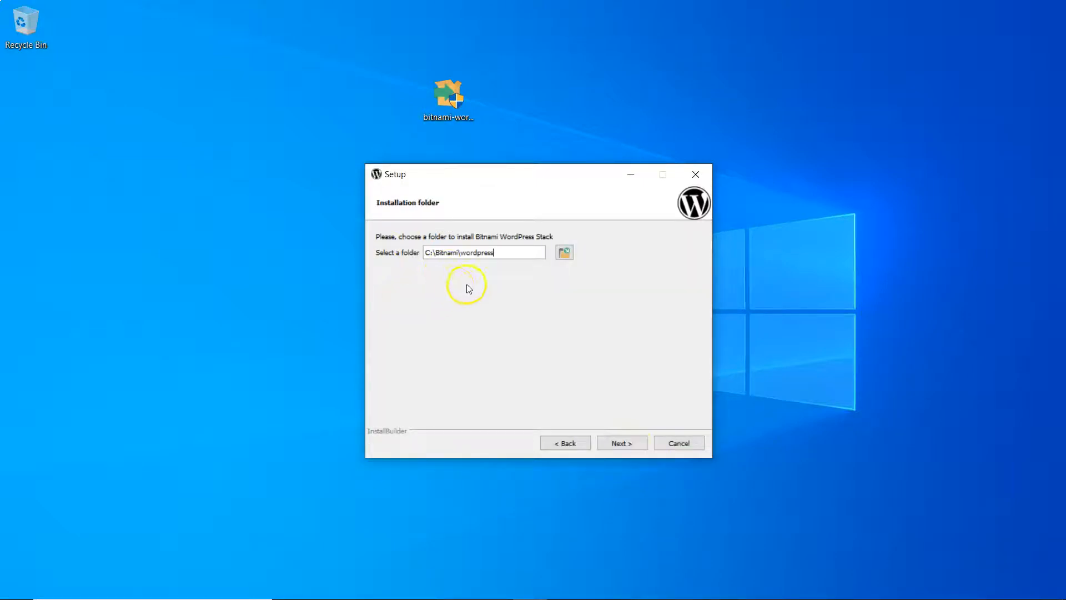
left_click(624, 444)
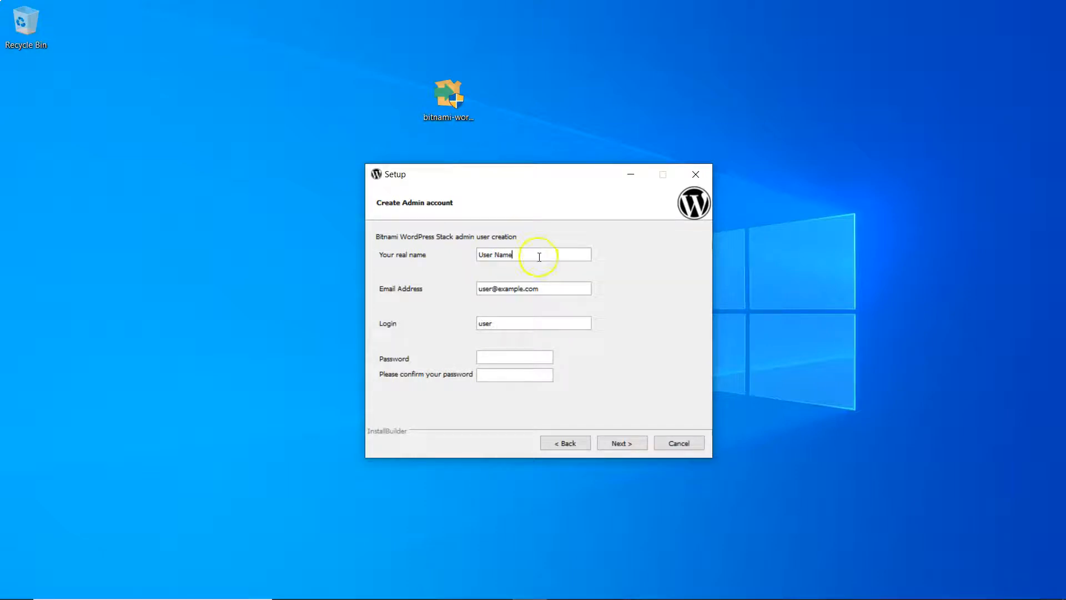
Step: Fill in the admin account's real name, email address and login, using the admin's first name in lowercase as login
left_click_drag(523, 255, 424, 257)
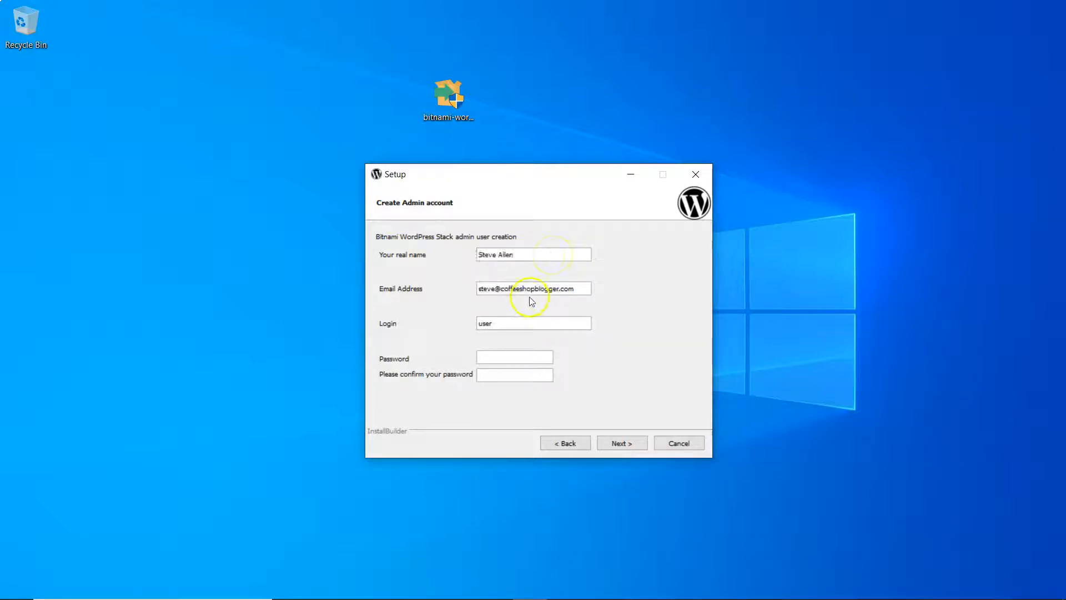
left_click_drag(517, 323, 435, 331)
key("BackSpace")
type("steve")
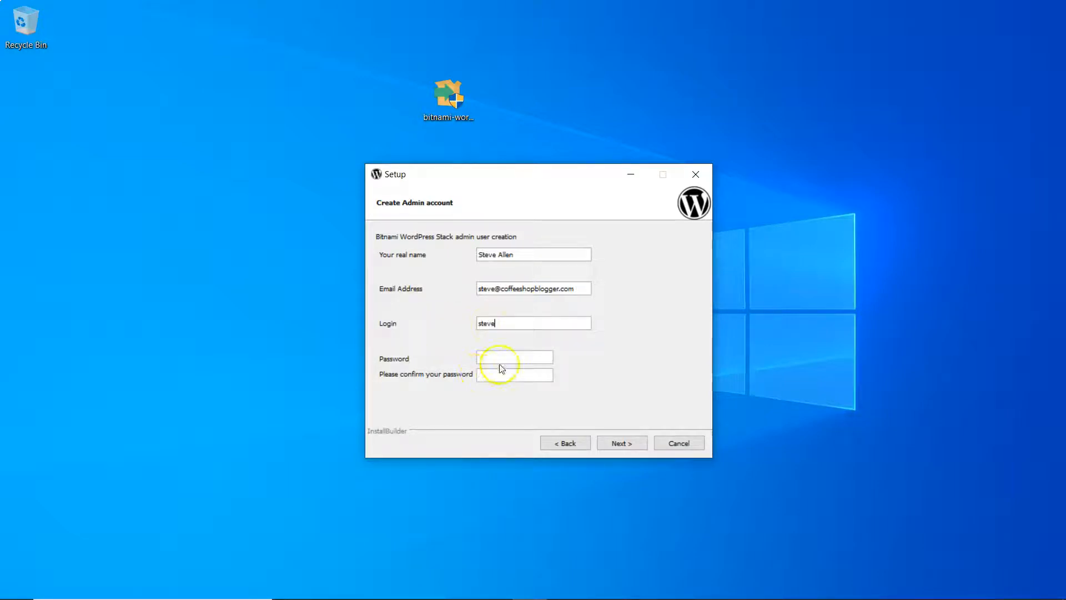
Step: Enter and confirm the admin account password, and continue to the WordPress configuration
left_click(500, 356)
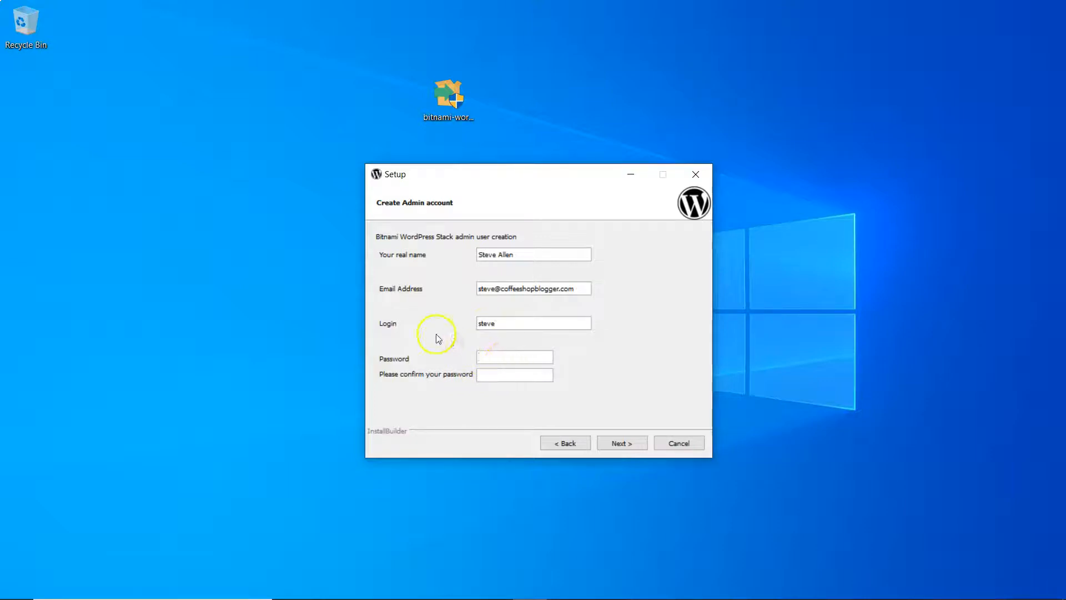
type("*****")
key("Tab")
type("*****")
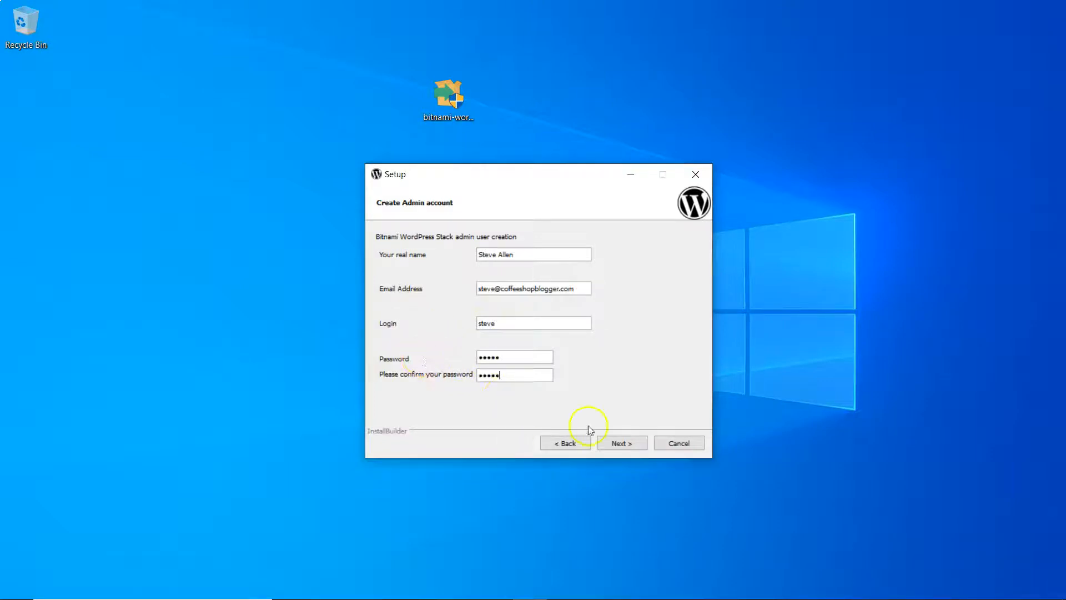
left_click(632, 446)
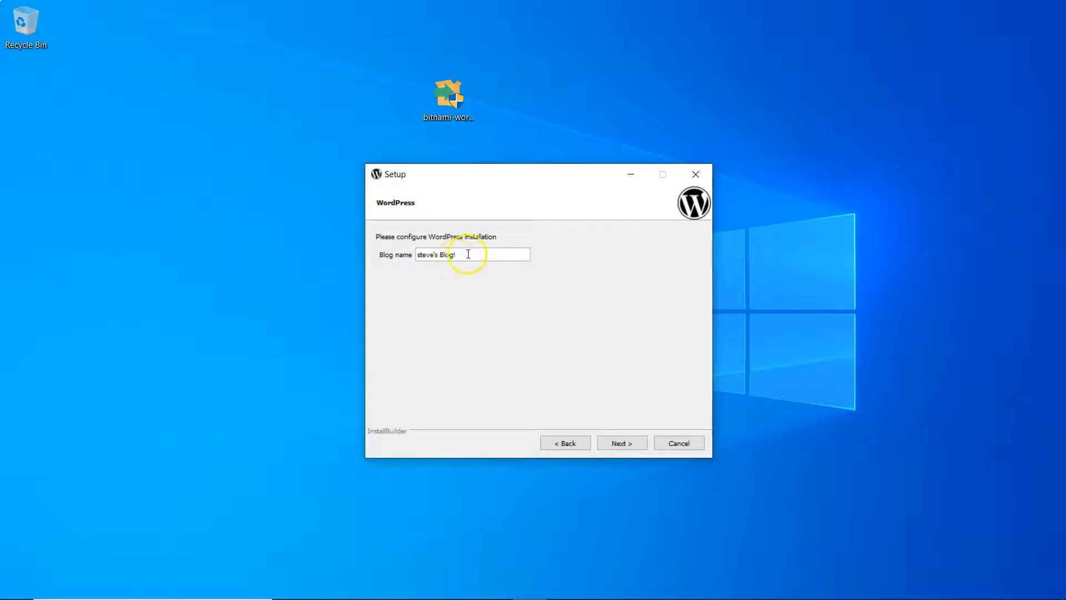
Step: Set the blog name to the admin's first name followed by "'s Test Site" and continue
triple_click(449, 253)
left_click(460, 256)
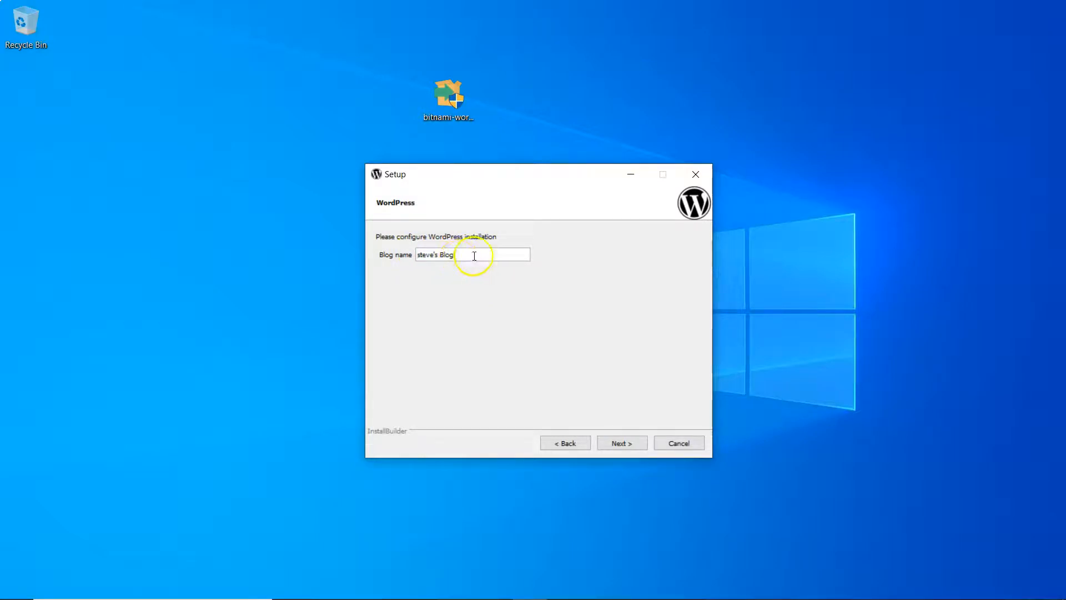
left_click_drag(474, 254, 396, 261)
type("Steve's Test Site")
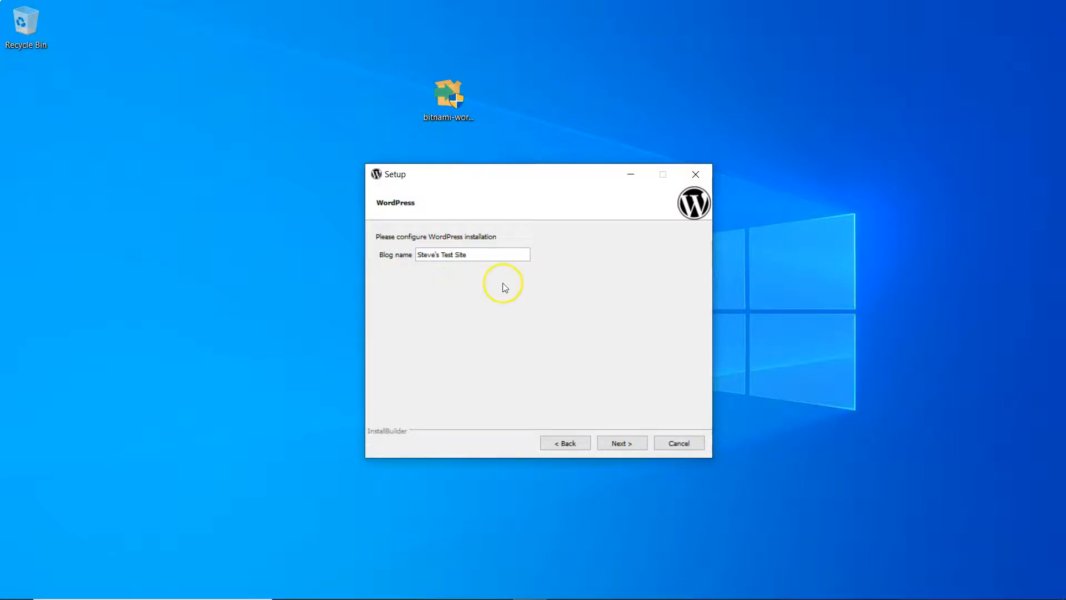
left_click(624, 443)
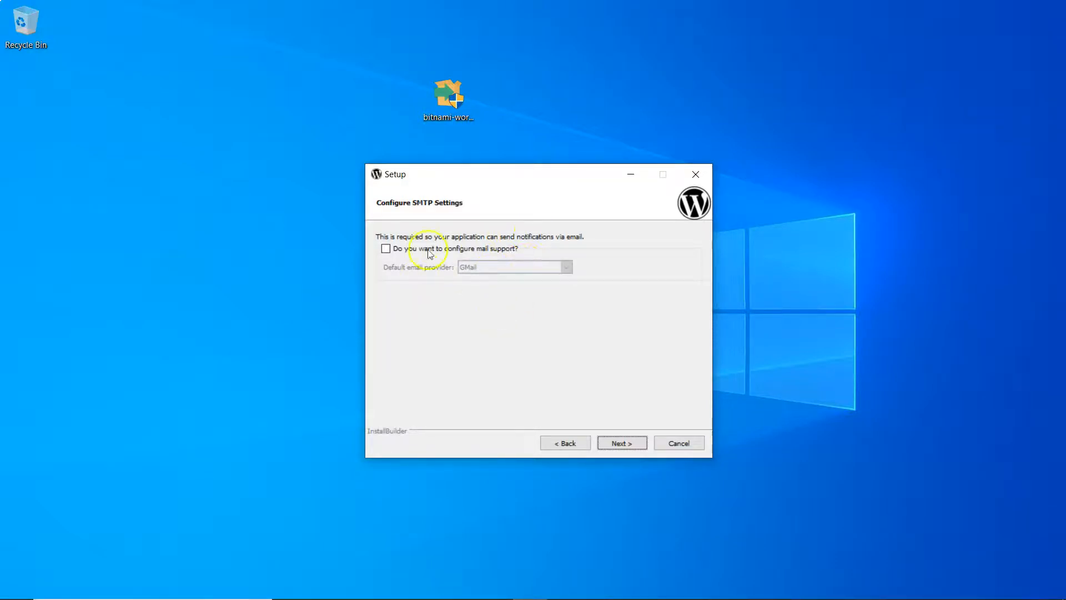
Step: Enable mail support with Custom as the default email provider and continue to the SMTP details
left_click(385, 249)
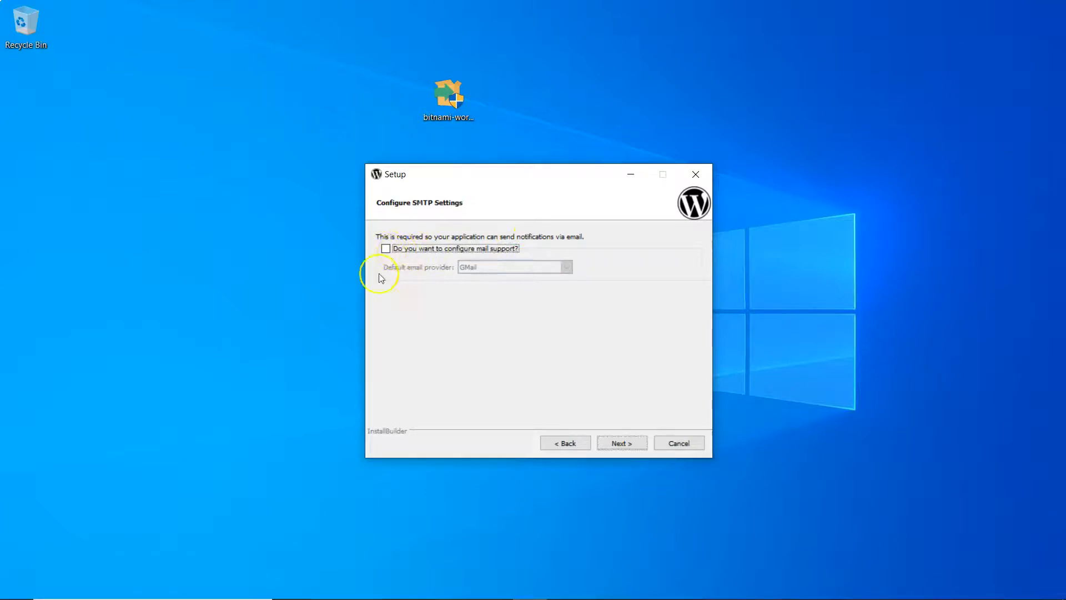
left_click(385, 249)
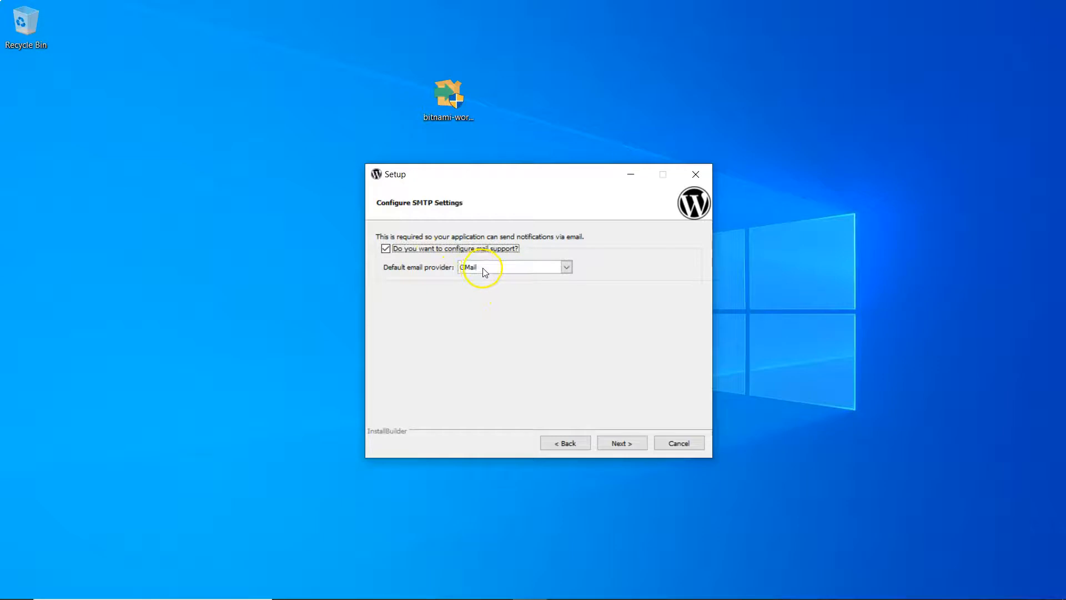
left_click(567, 267)
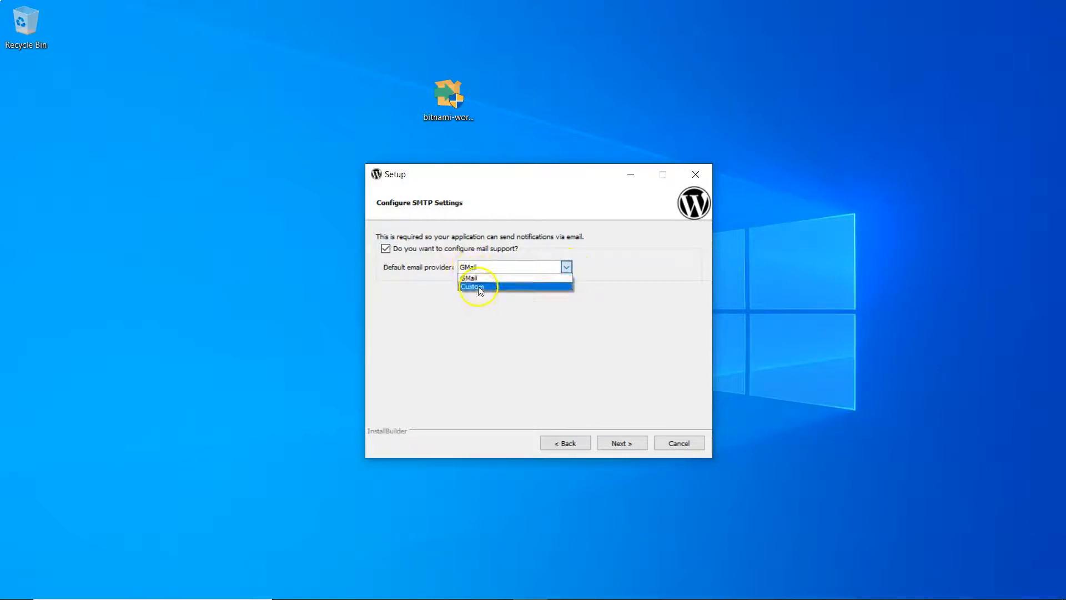
left_click(479, 287)
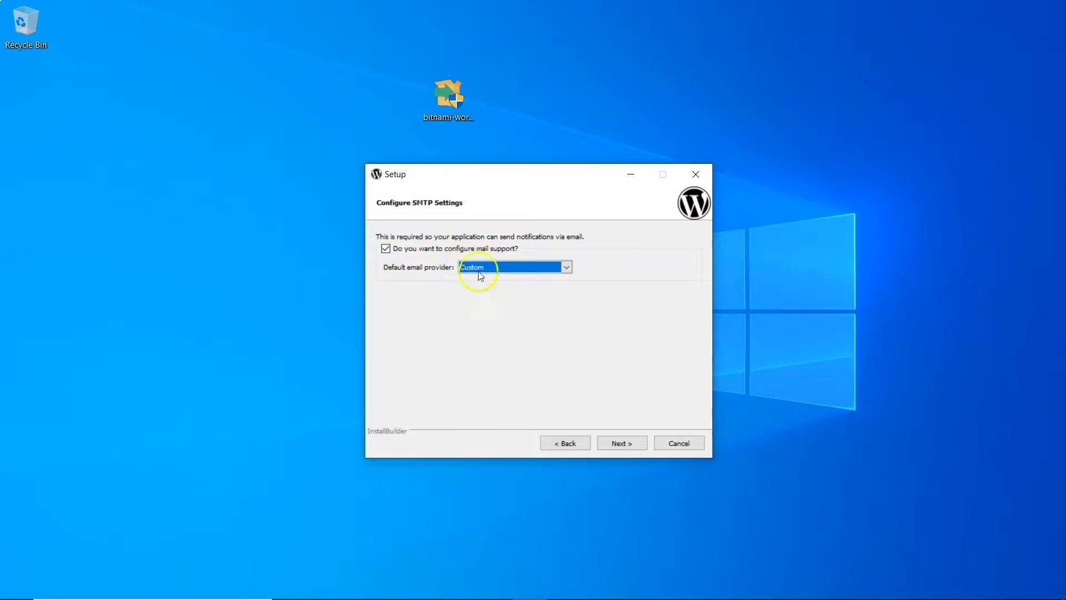
left_click(620, 443)
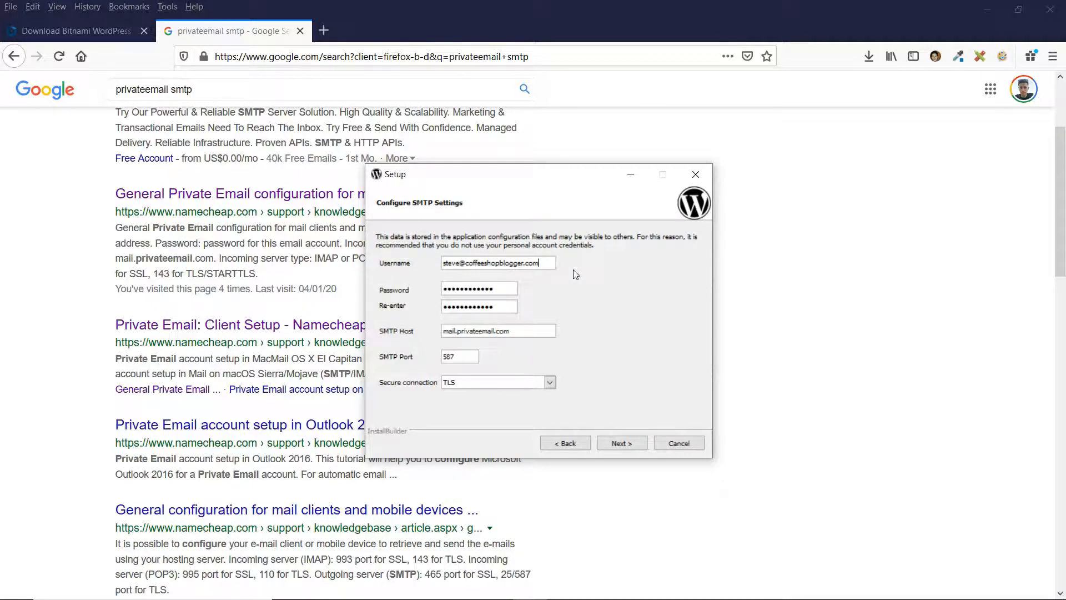
Step: Accept the filled-in SMTP settings and start installing the Bitnami WordPress Stack
left_click(590, 308)
left_click_drag(444, 331, 516, 334)
left_click(556, 334)
left_click(622, 443)
left_click(622, 443)
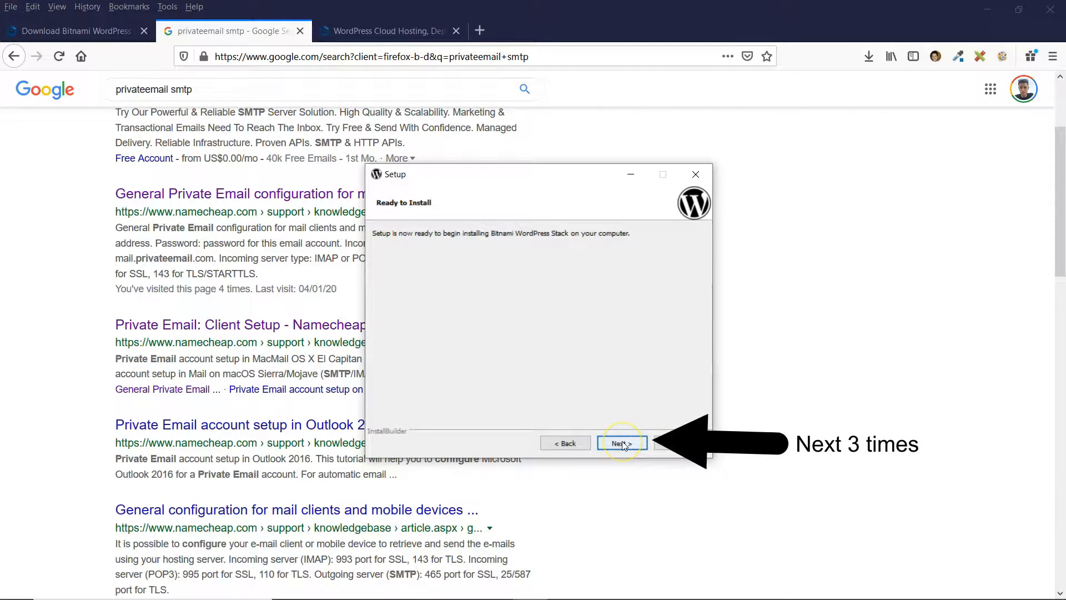
left_click(622, 443)
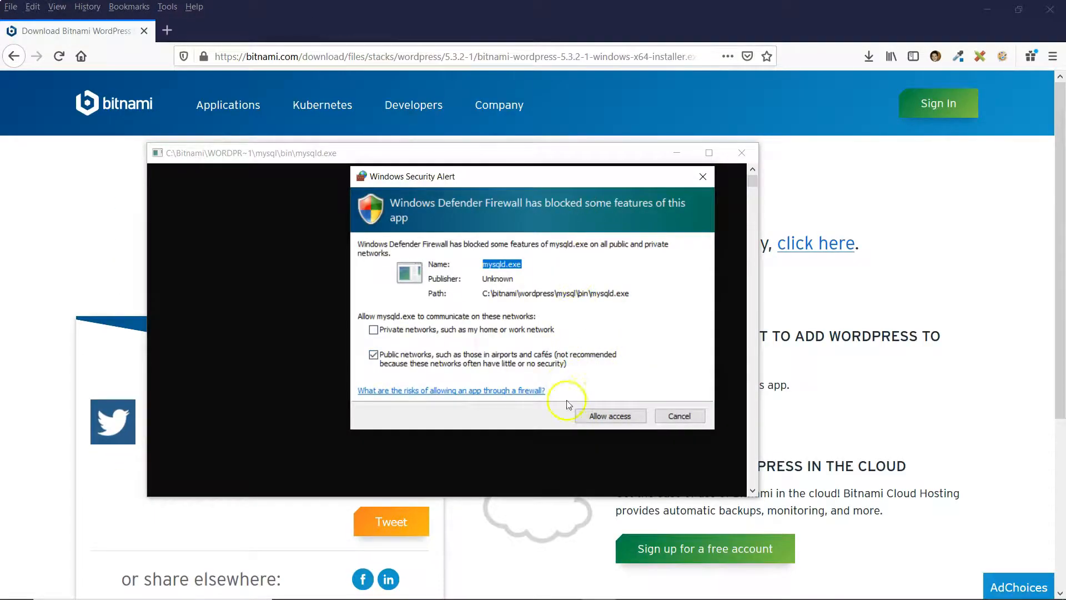
Step: Allow mysqld.exe through the firewall on public networks, and finish the setup by opening the local WordPress site
left_click(614, 417)
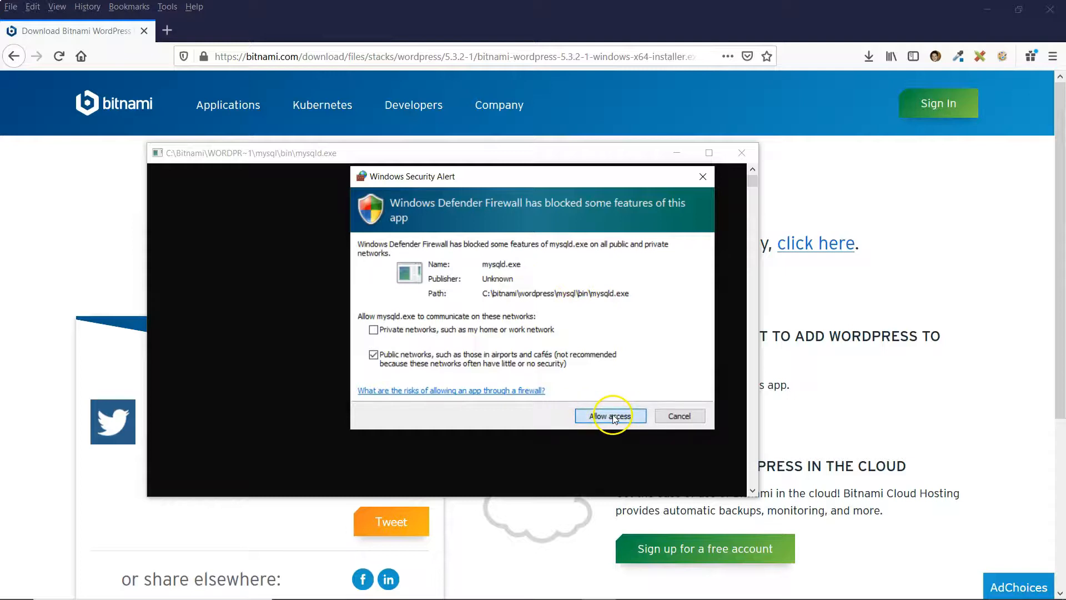
left_click(619, 444)
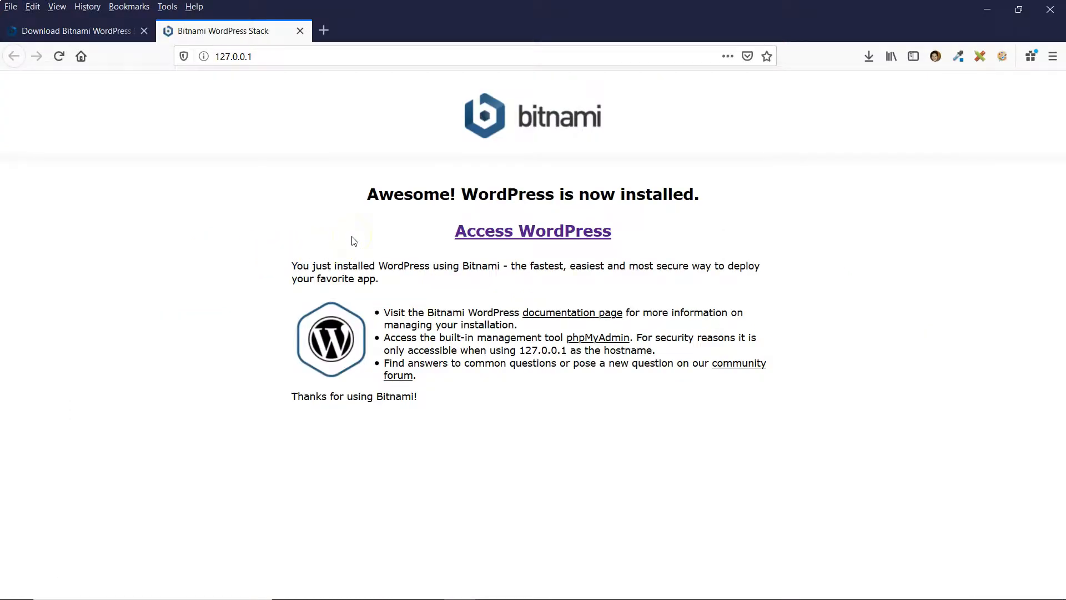
left_click(544, 238)
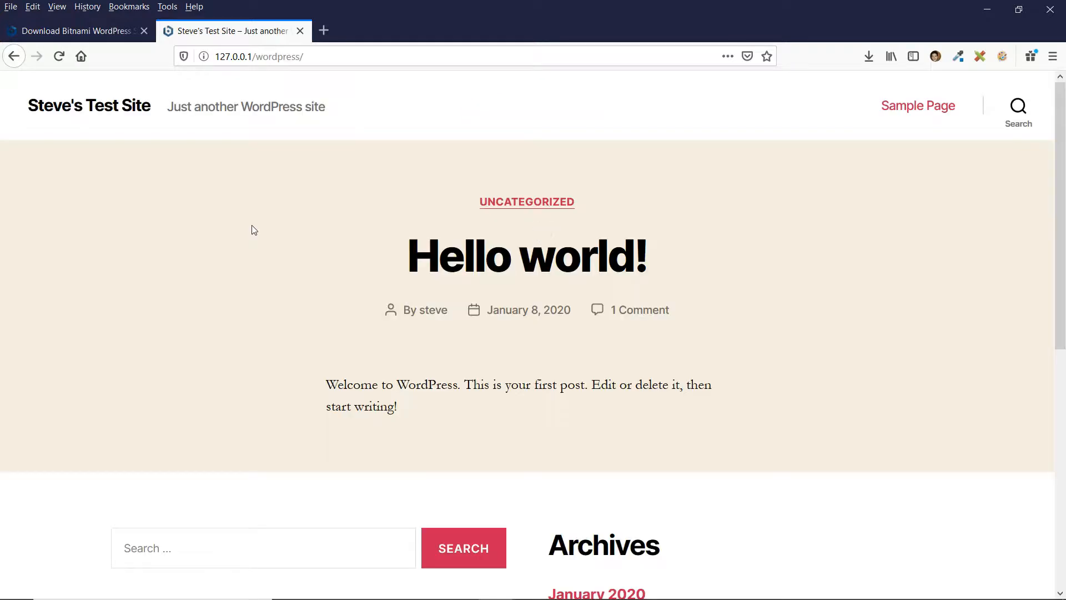
Step: Look over the local WordPress home page down to its widgets and inspect its address, 127.0.0.1/wordpress/
scroll(230, 222, "down", 4)
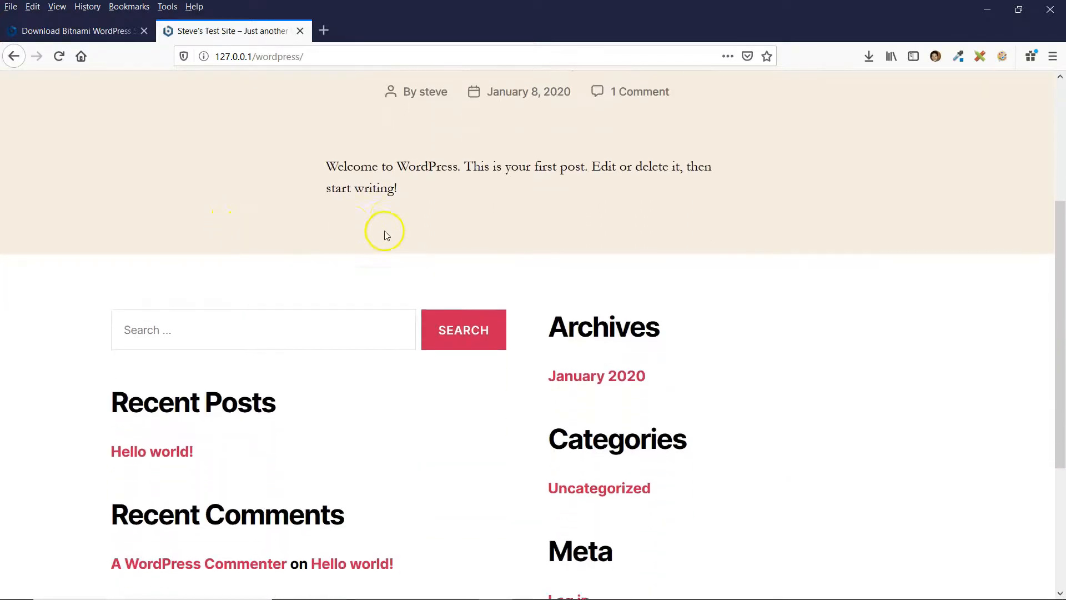
scroll(383, 230, "up", 4)
left_click(221, 56)
left_click(231, 56)
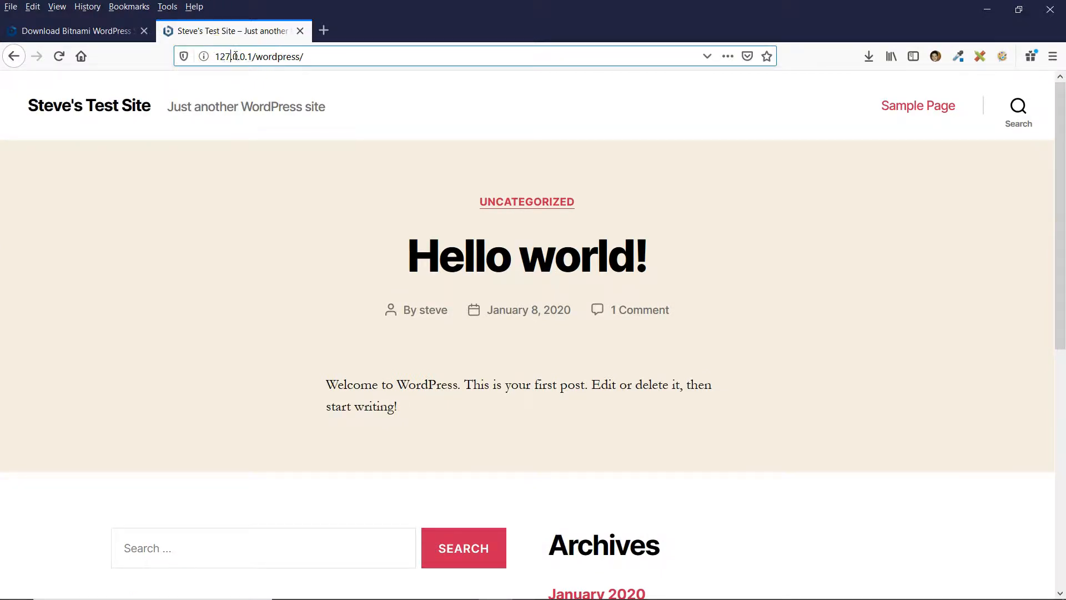
left_click_drag(251, 56, 305, 57)
left_click(326, 57)
Step: Switch to File Explorer and open the Bitnami\wordpress folder on the WINDOWS (C:) drive
key("super+e")
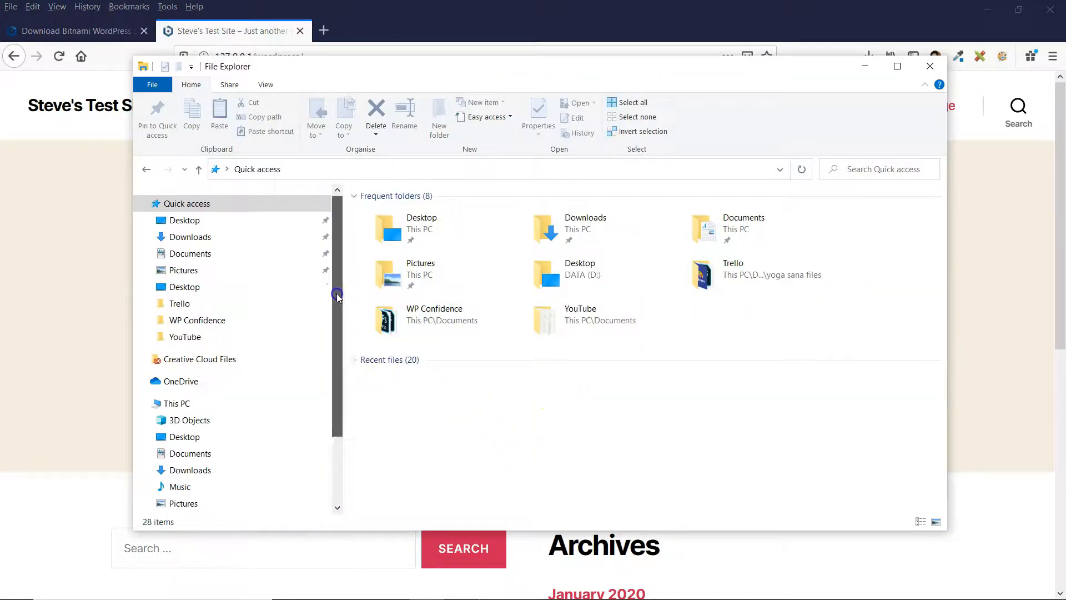
left_click_drag(337, 295, 340, 375)
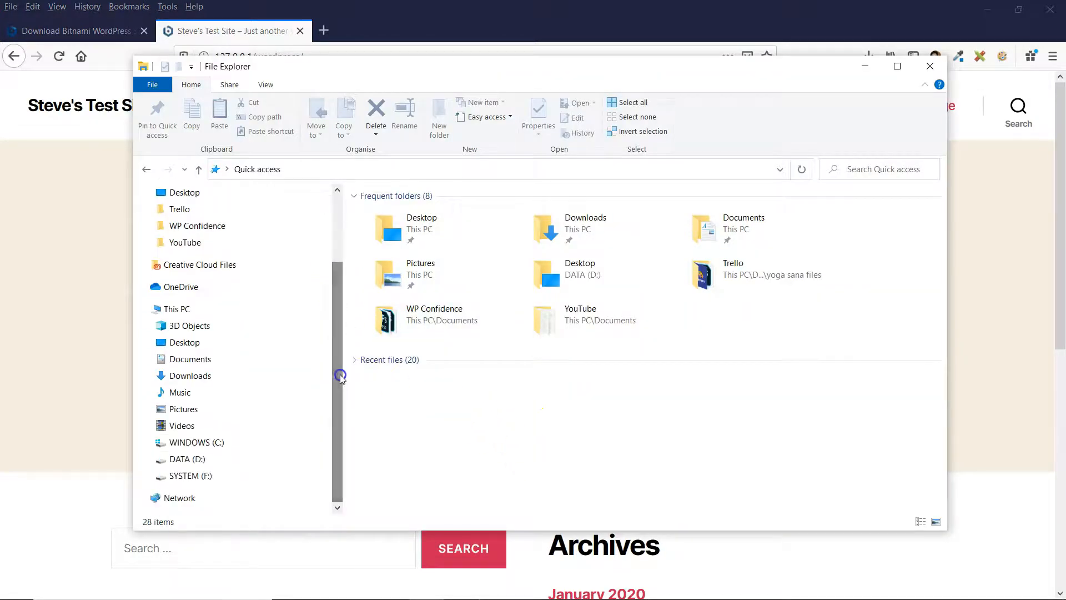
left_click(203, 443)
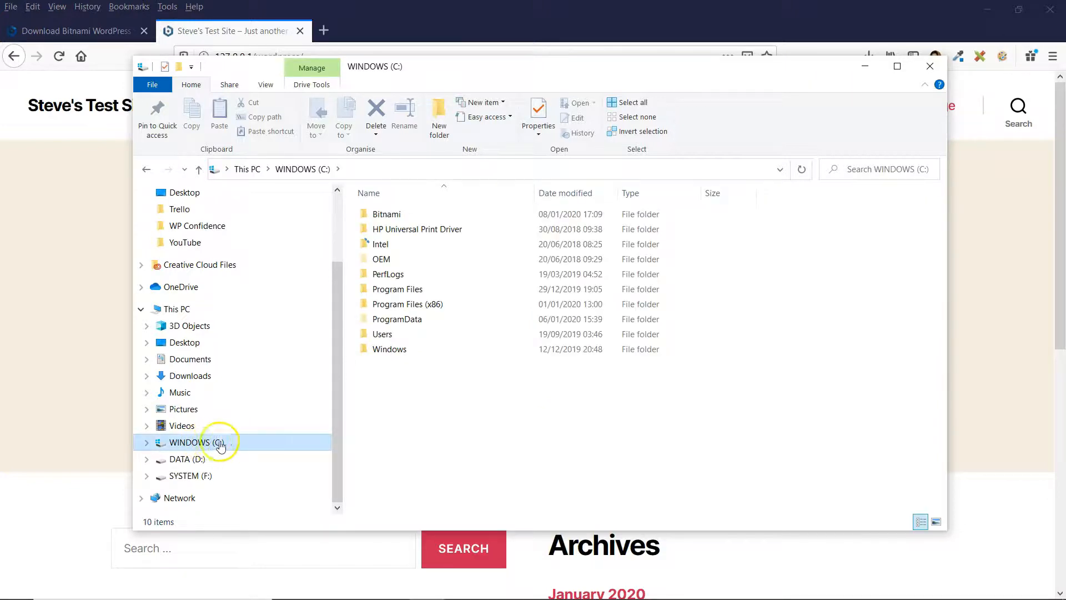
left_click(387, 216)
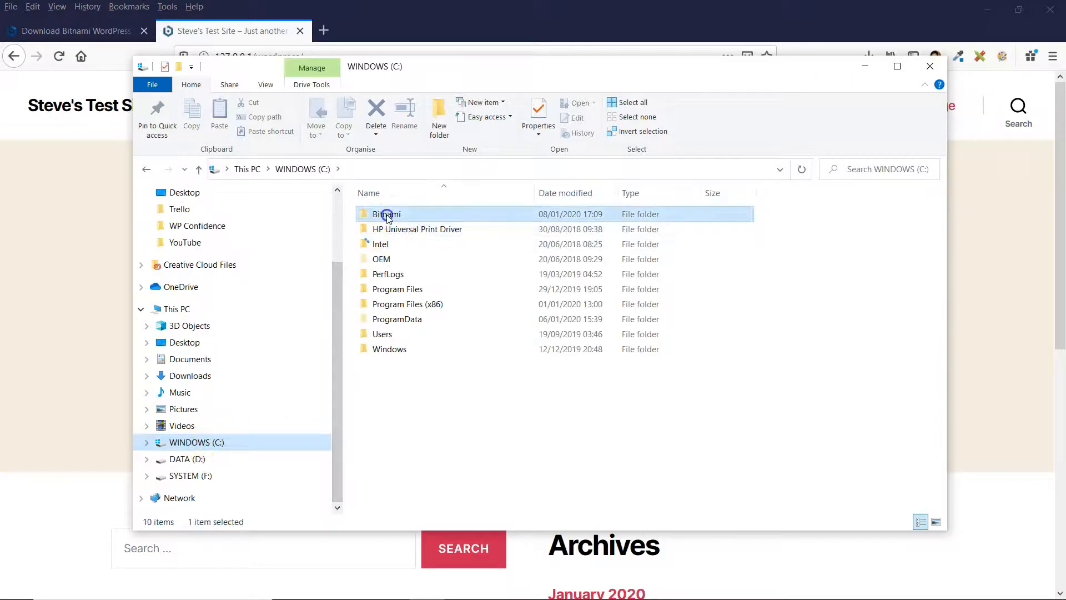
double_click(387, 215)
double_click(386, 218)
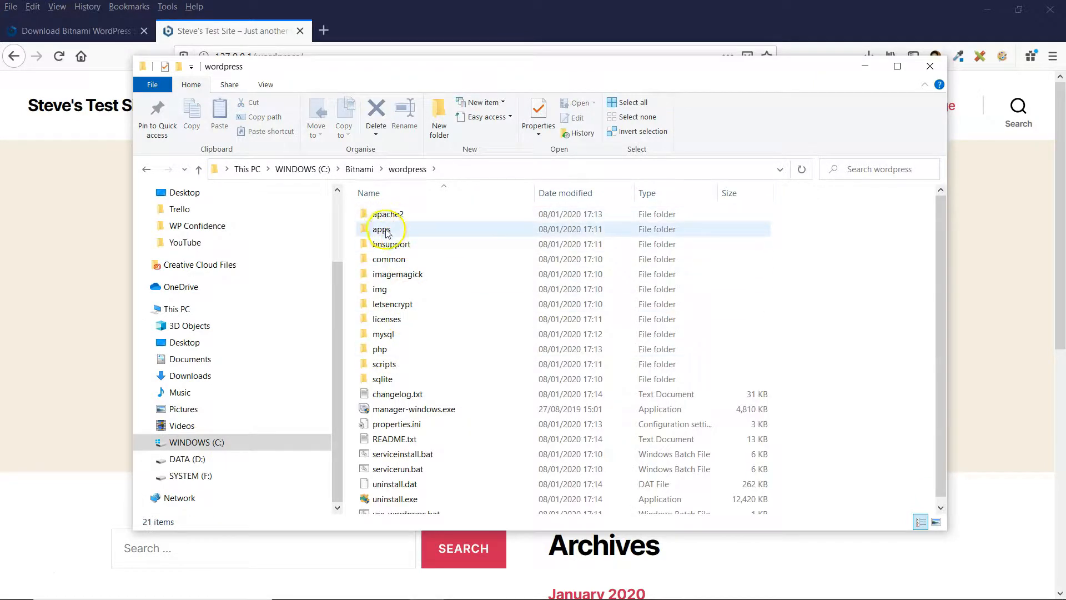
Step: Go down through the apps and wordpress folders to the htdocs folder holding the site's files
double_click(385, 229)
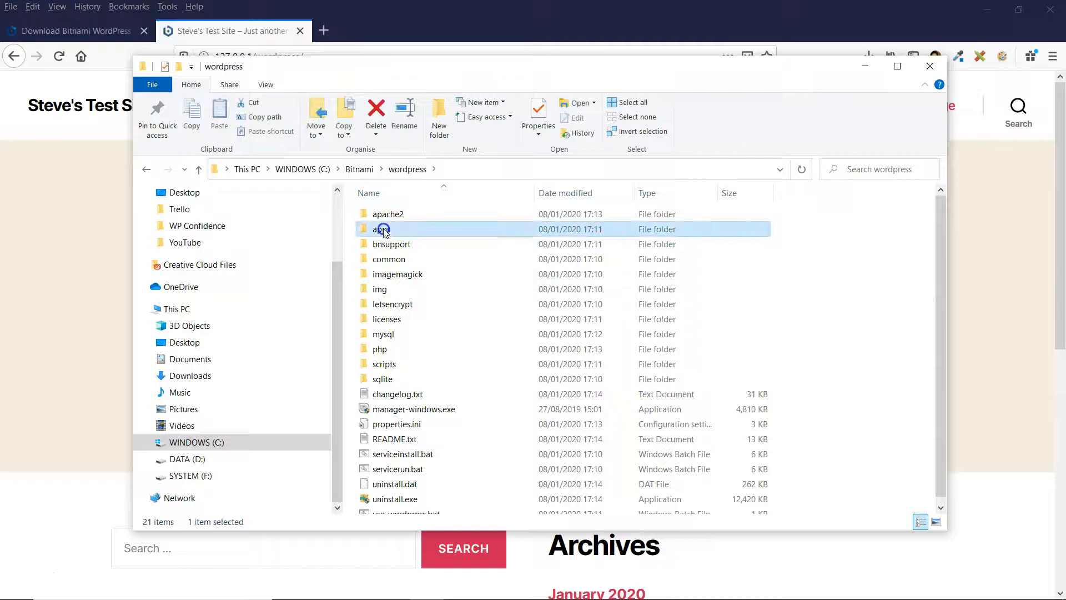
left_click(383, 246)
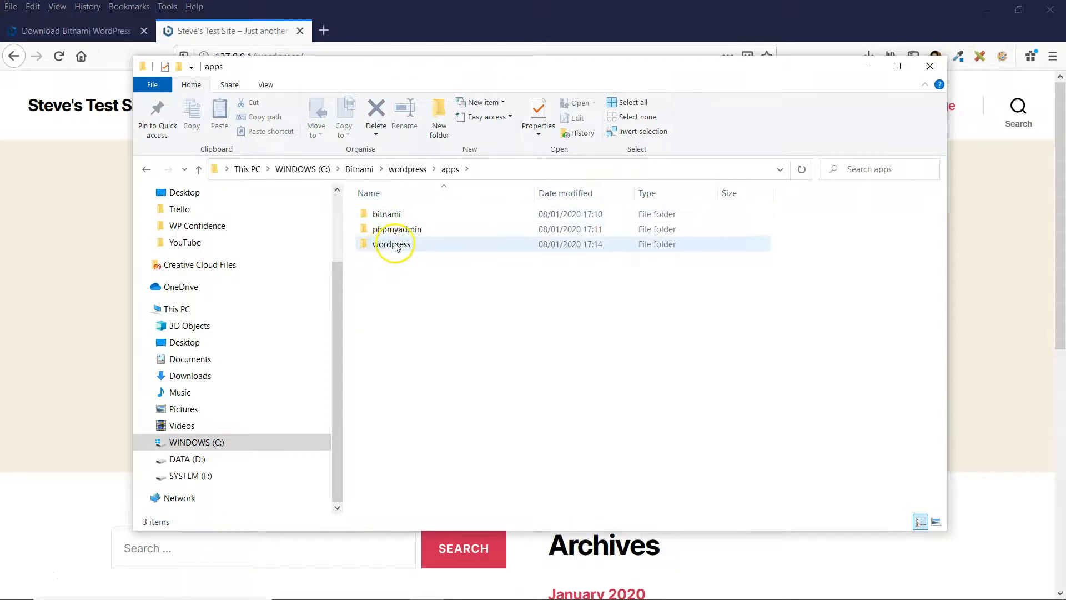
double_click(396, 247)
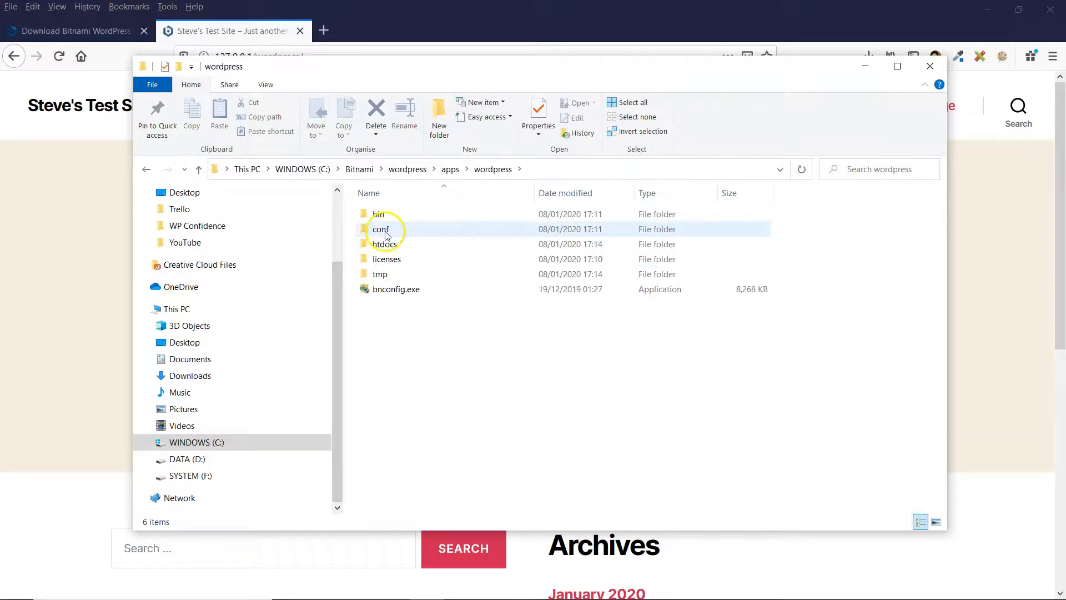
left_click(384, 253)
double_click(388, 244)
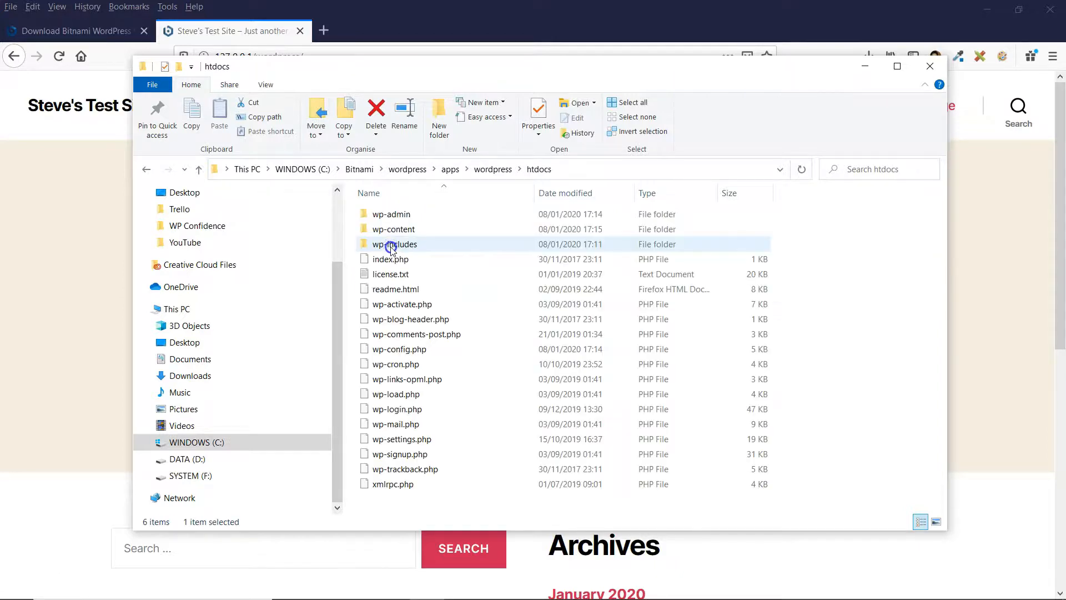
Step: Examine the WordPress files in htdocs and the contents of wp-content, and return to the local site in Firefox
left_click(434, 230)
left_click(424, 214)
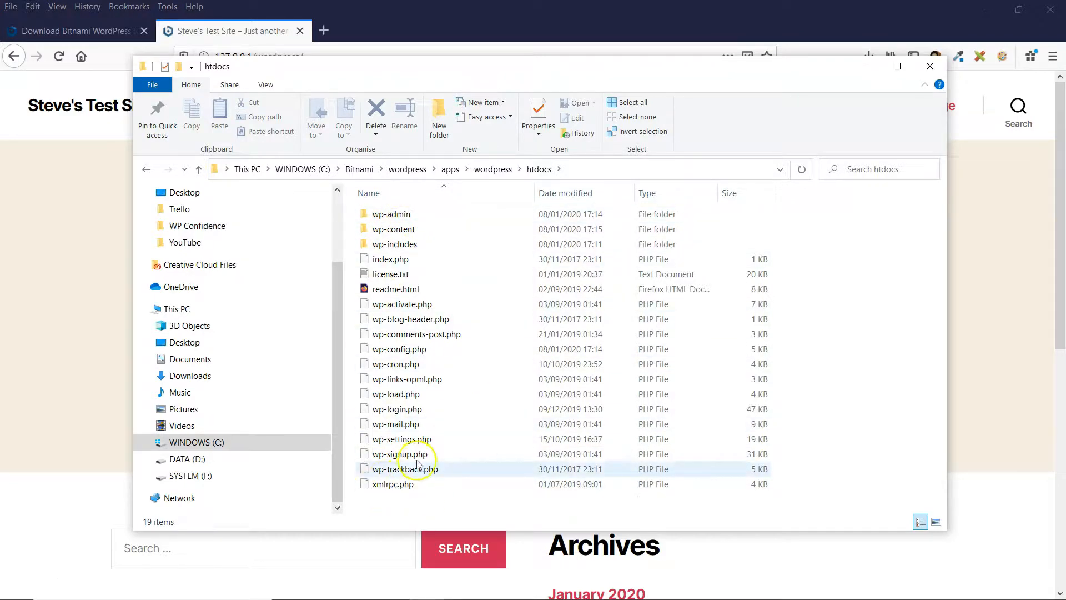
double_click(401, 233)
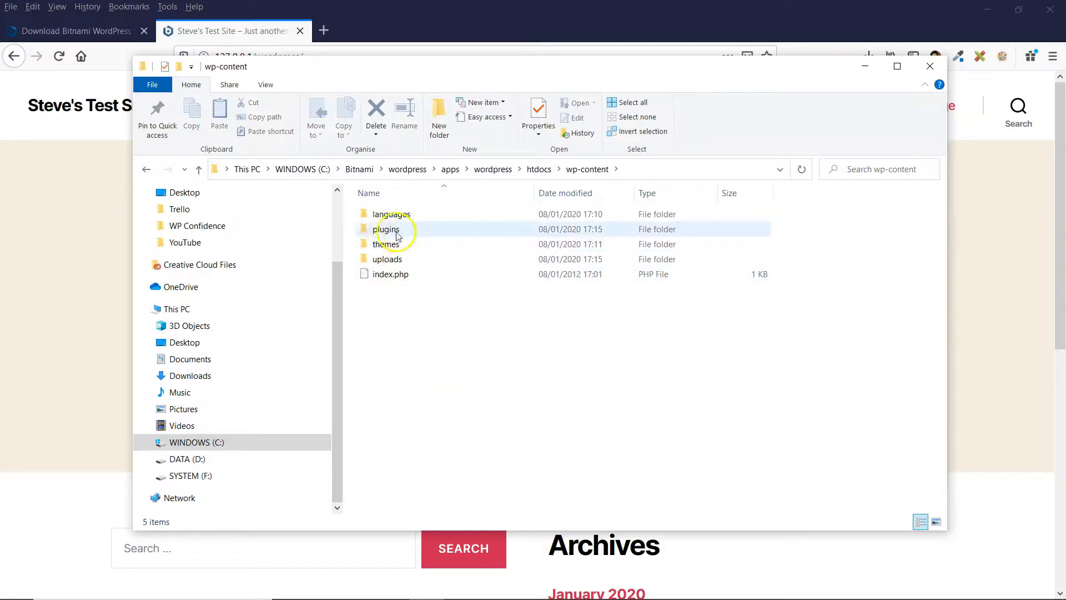
left_click(867, 66)
left_click(268, 272)
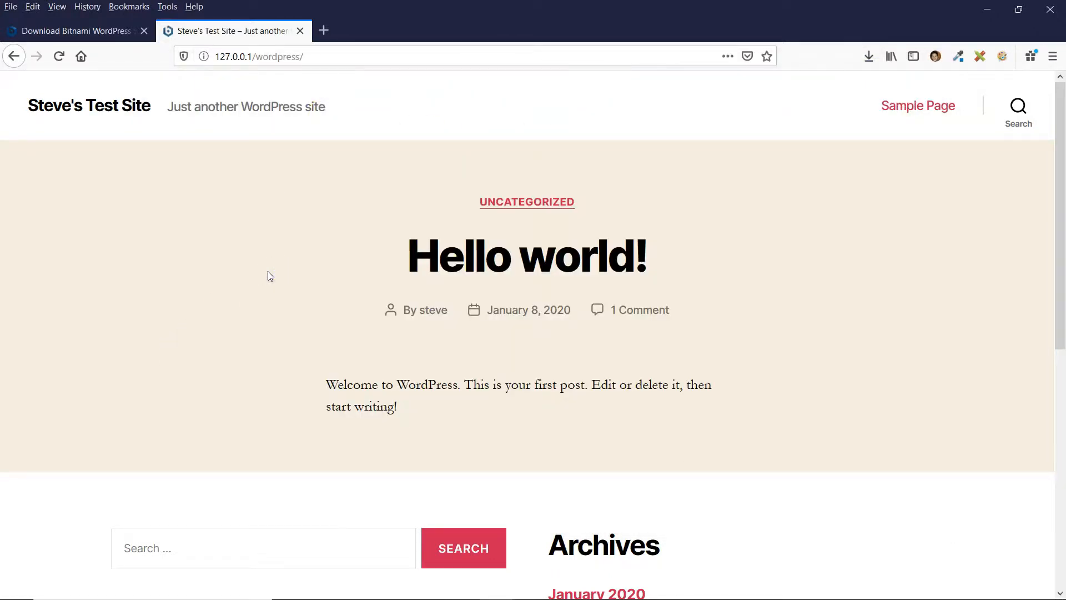
Step: Go to 127.0.0.1/wordpress/wp-admin/ and log in by filling in the account password
left_click(321, 55)
left_click(321, 55)
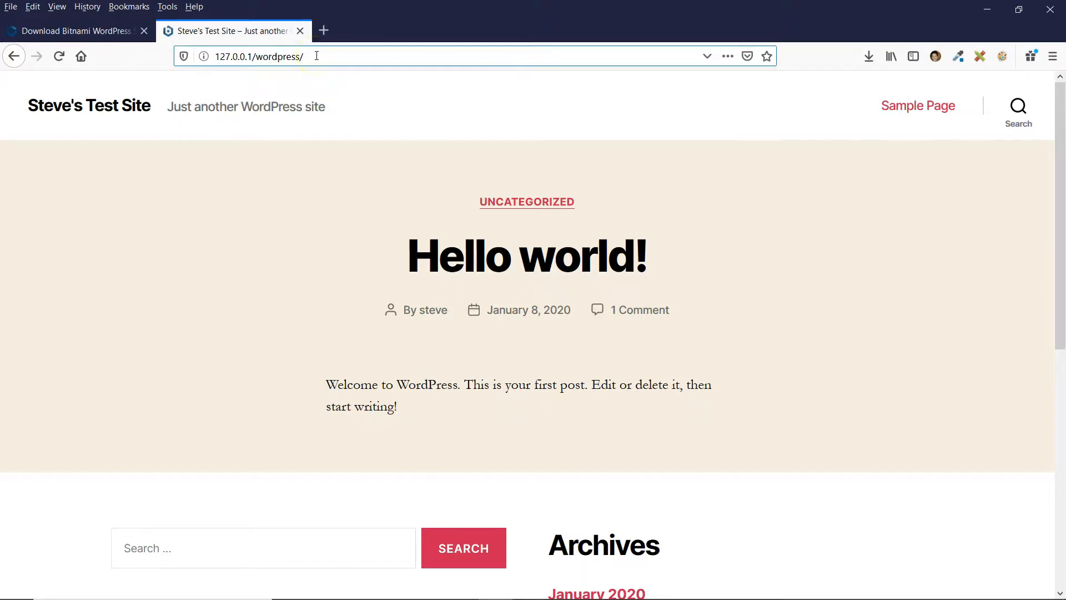
type("wp-admin/")
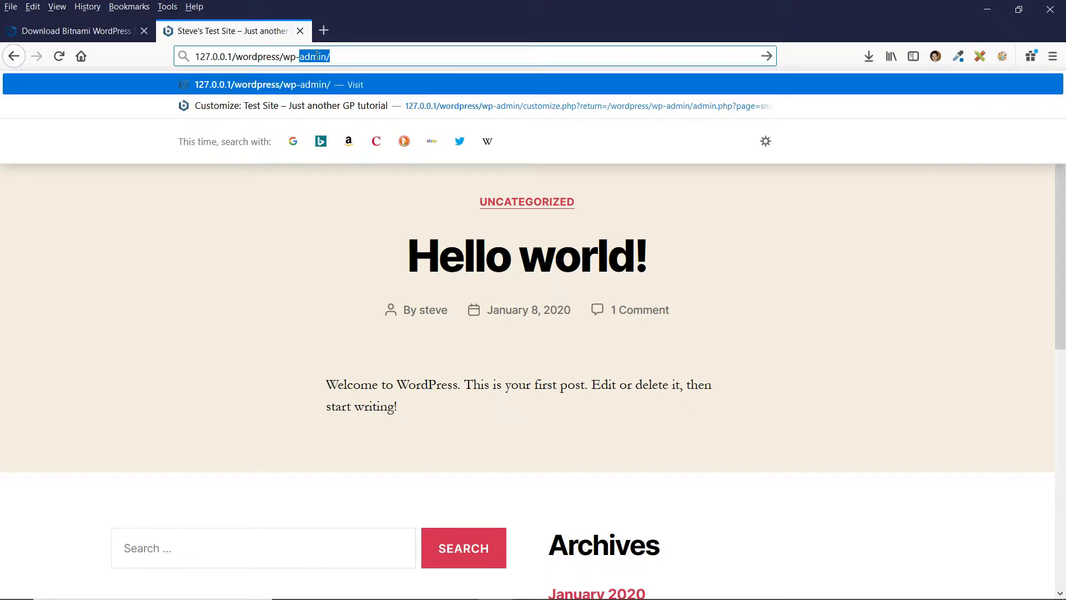
key("Return")
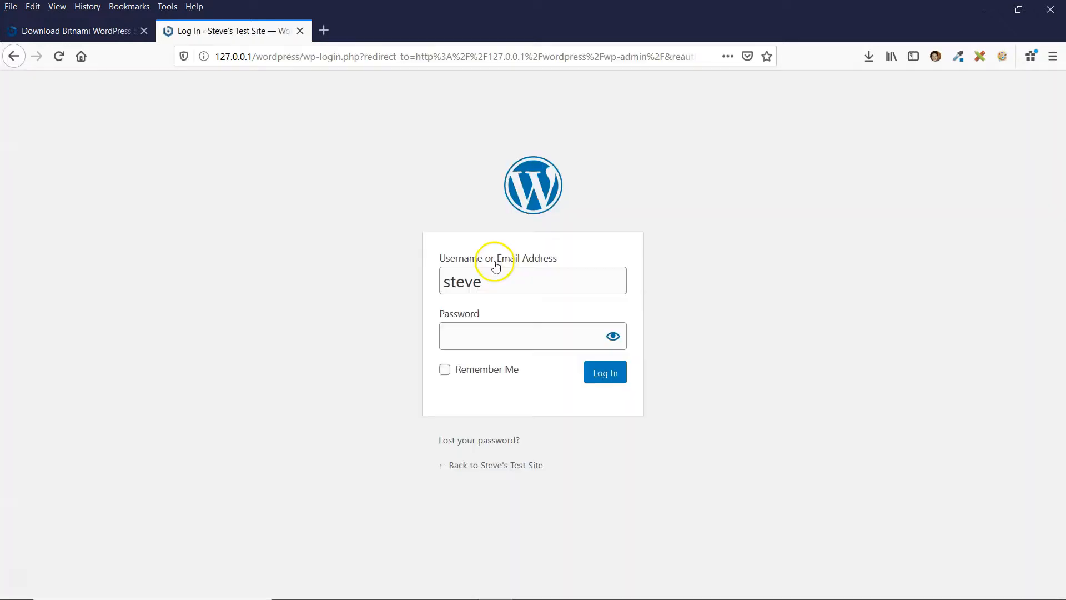
left_click(493, 340)
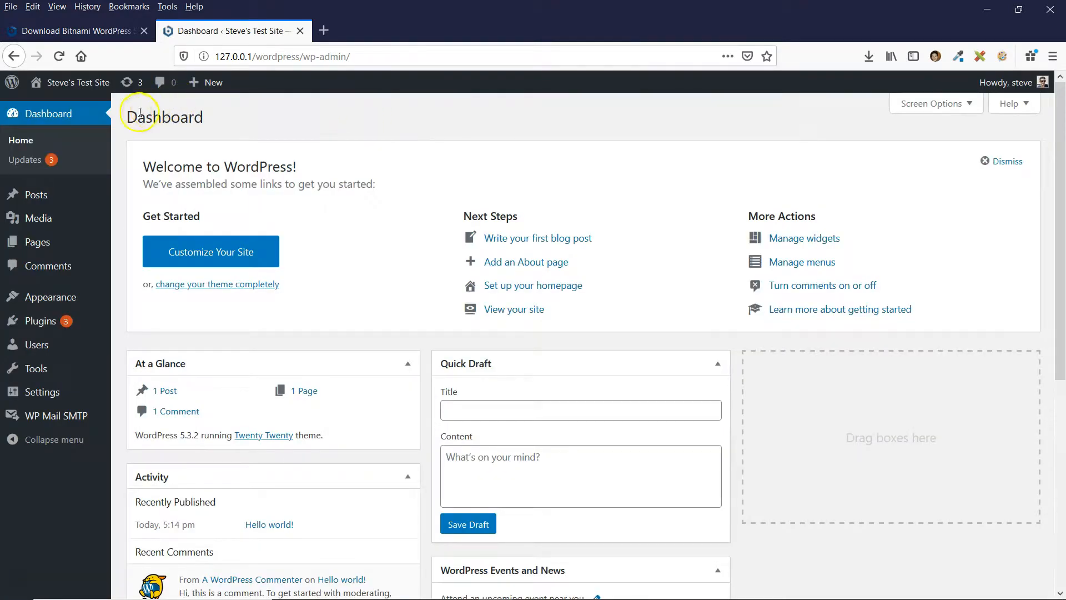
Step: Look over the admin dashboard and dismiss its Welcome to WordPress panel
left_click_drag(129, 117, 340, 114)
left_click(369, 114)
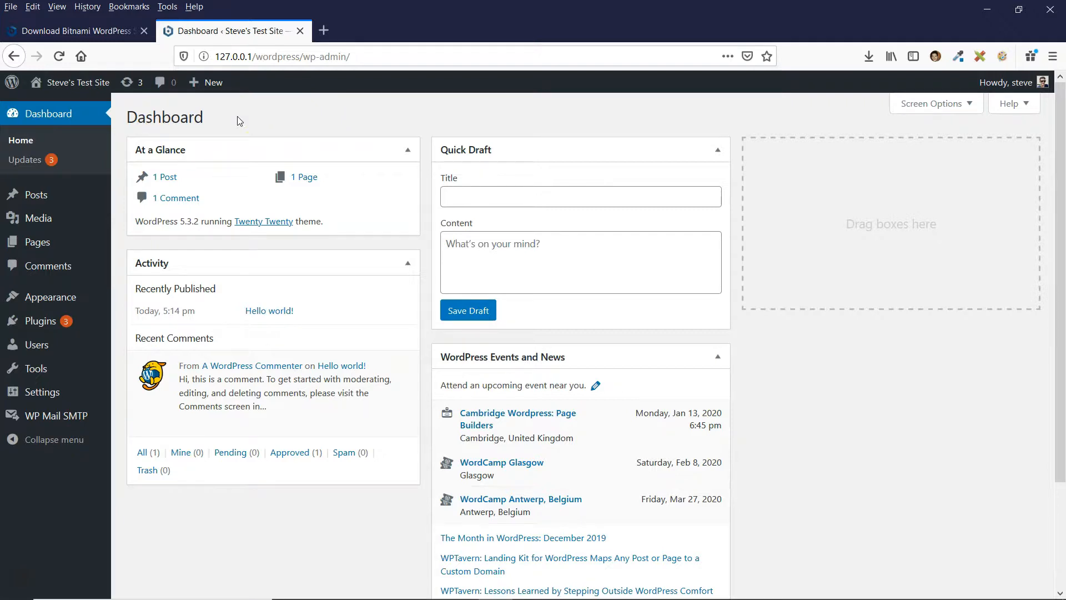
left_click_drag(131, 114, 255, 119)
left_click(255, 119)
Step: Go to the Add Themes page, and install and activate the Eight Sec theme
mouse_move(44, 297)
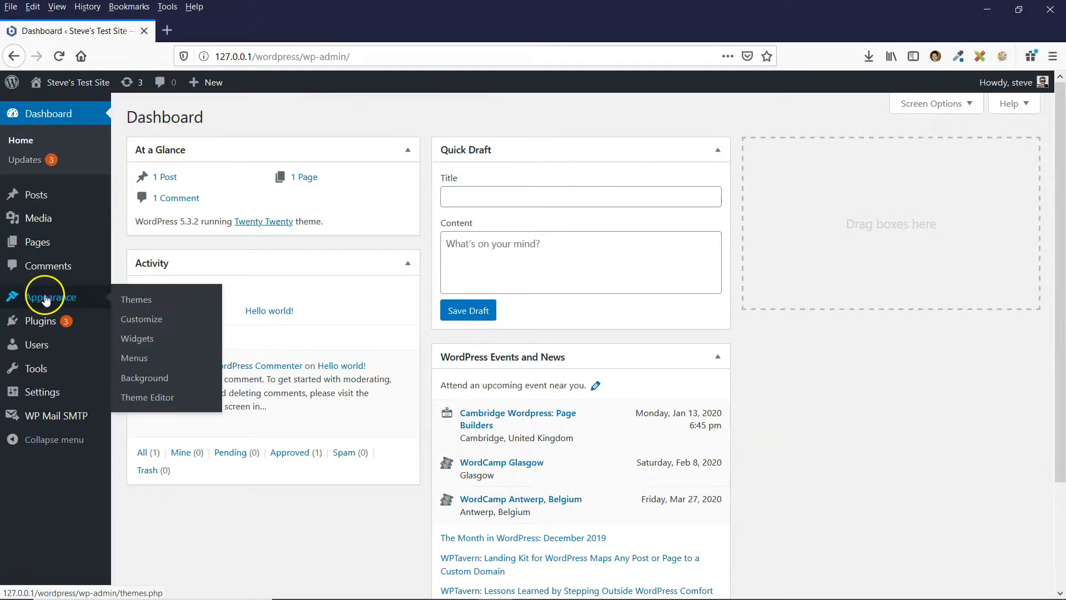
left_click(137, 299)
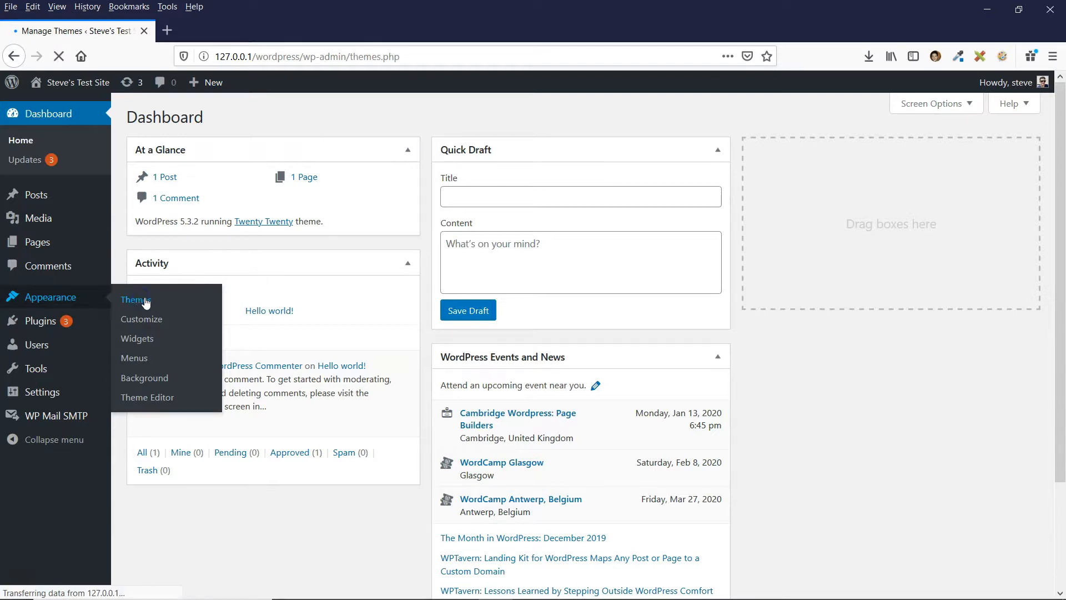
left_click(250, 121)
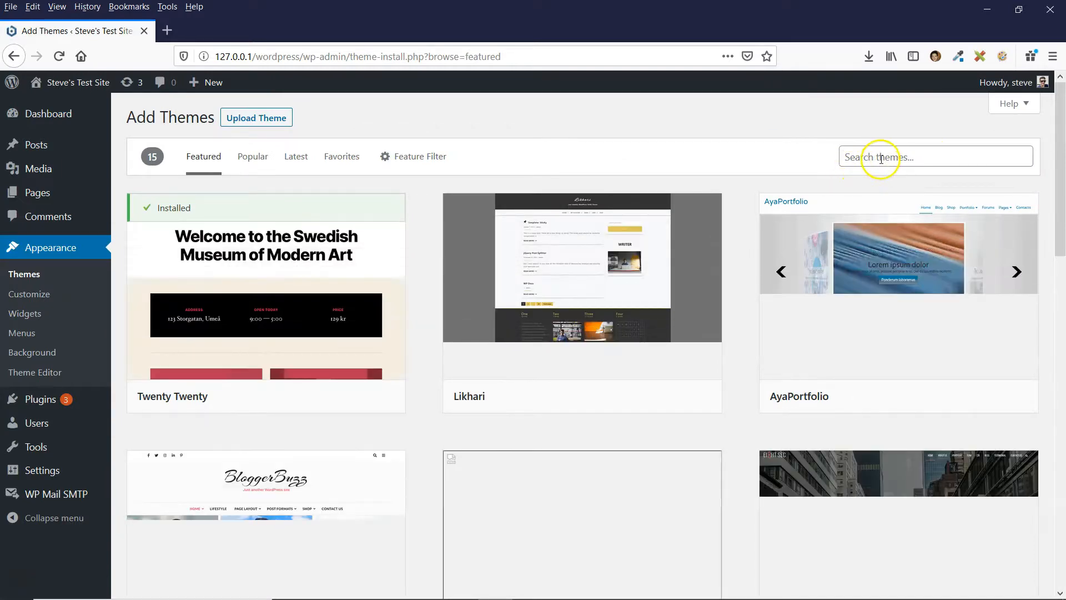
left_click(882, 157)
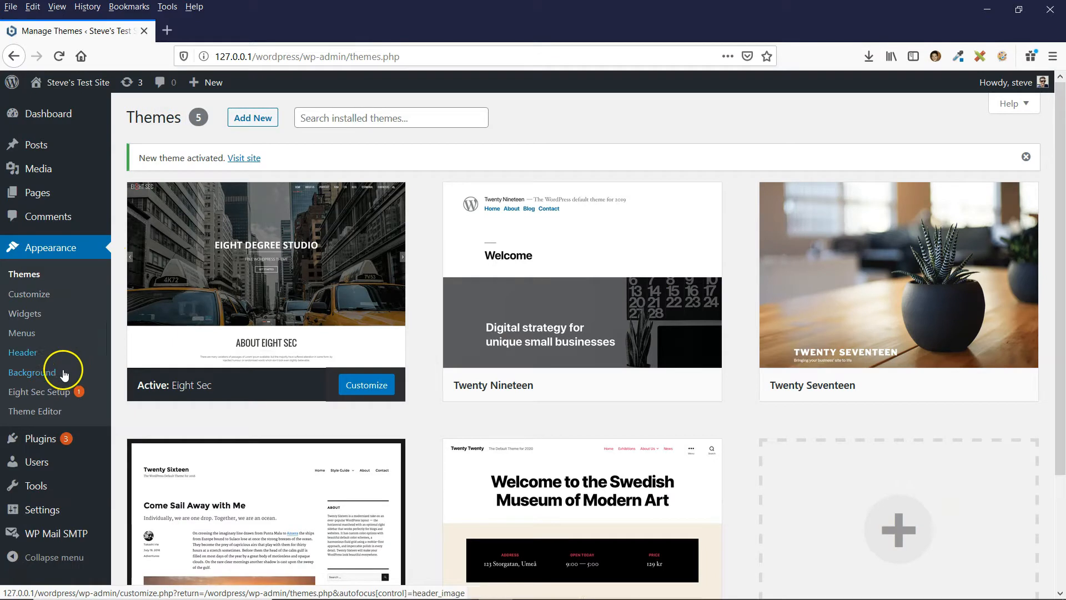
Step: Look over the installed themes and open the list of installed plugins
scroll(61, 400, "down", 2)
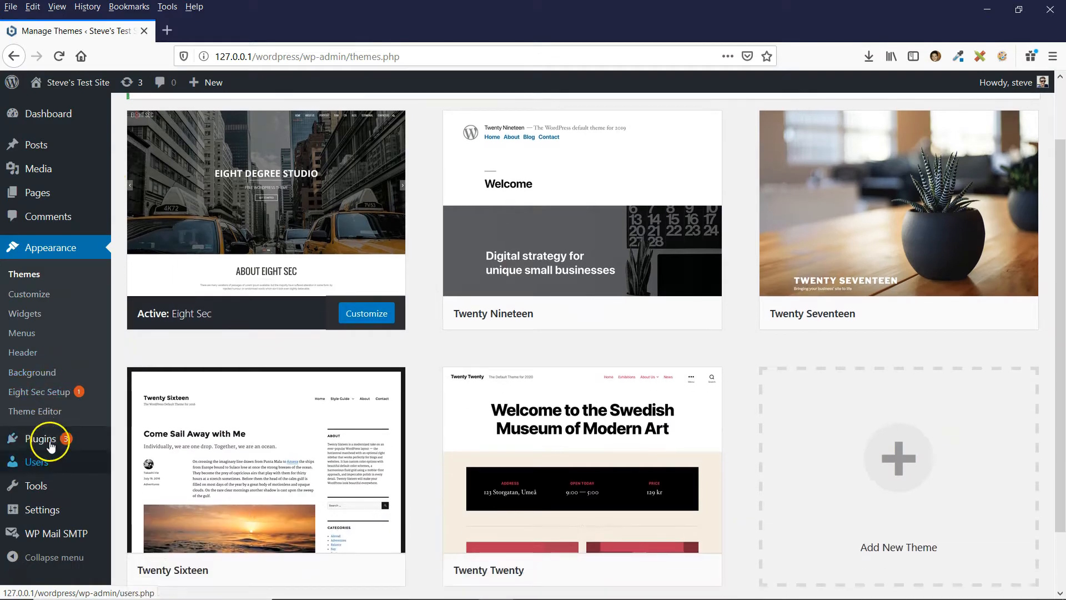
mouse_move(78, 444)
left_click(145, 441)
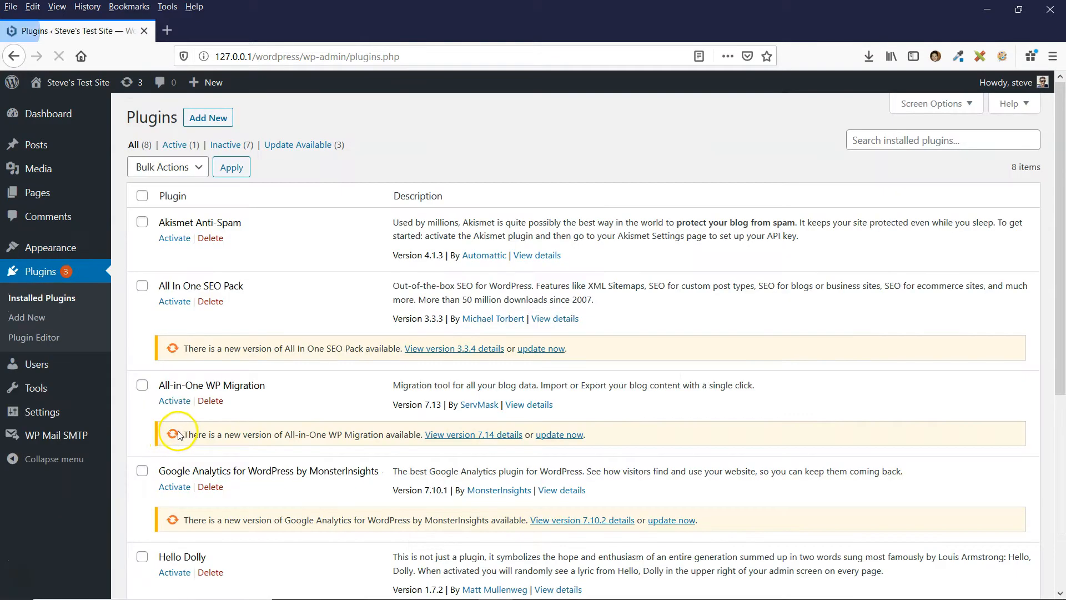